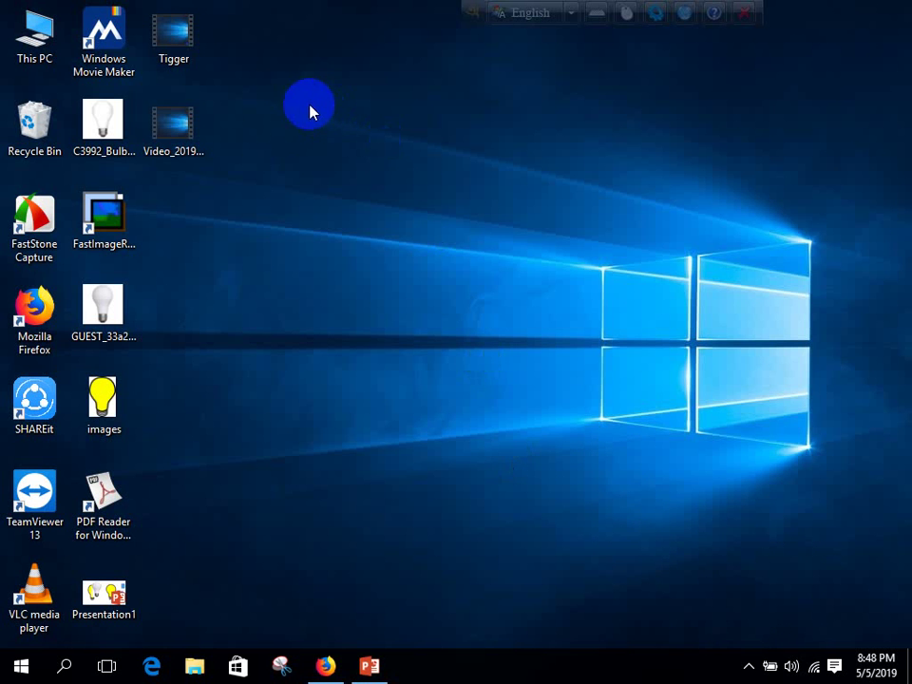
# Step: Select the white bulb and yellow bulb image files on the desktop, then restore PowerPoint
pyautogui.click(109, 310)
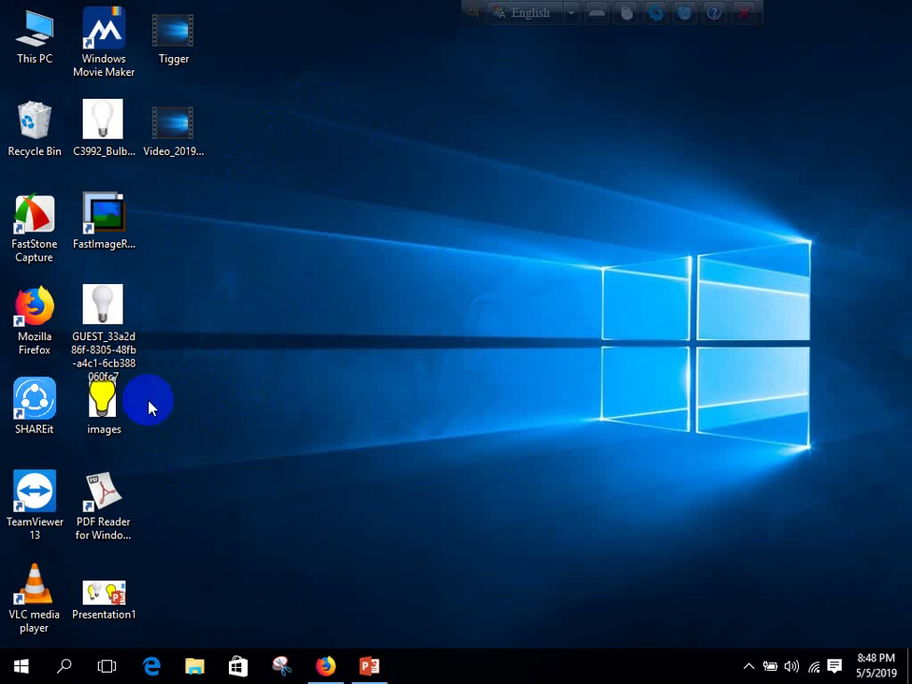
pyautogui.click(107, 314)
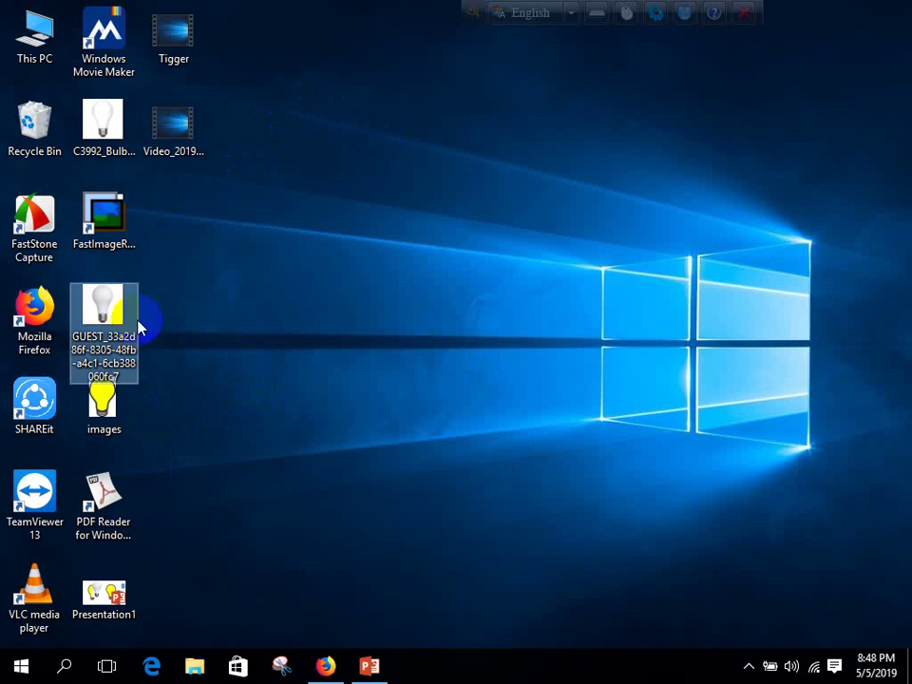
pyautogui.click(107, 408)
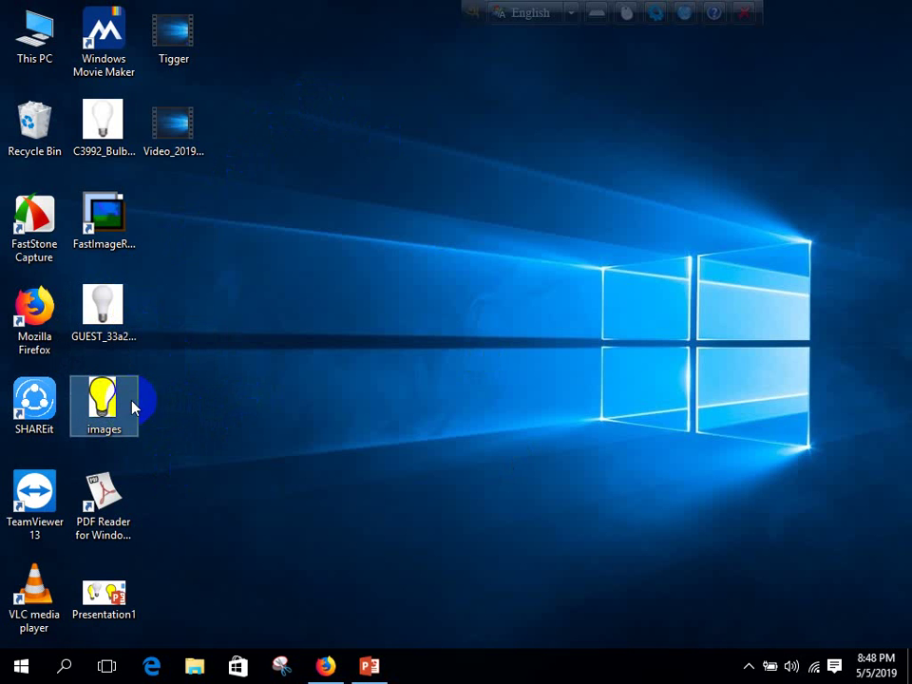
pyautogui.moveTo(128, 408)
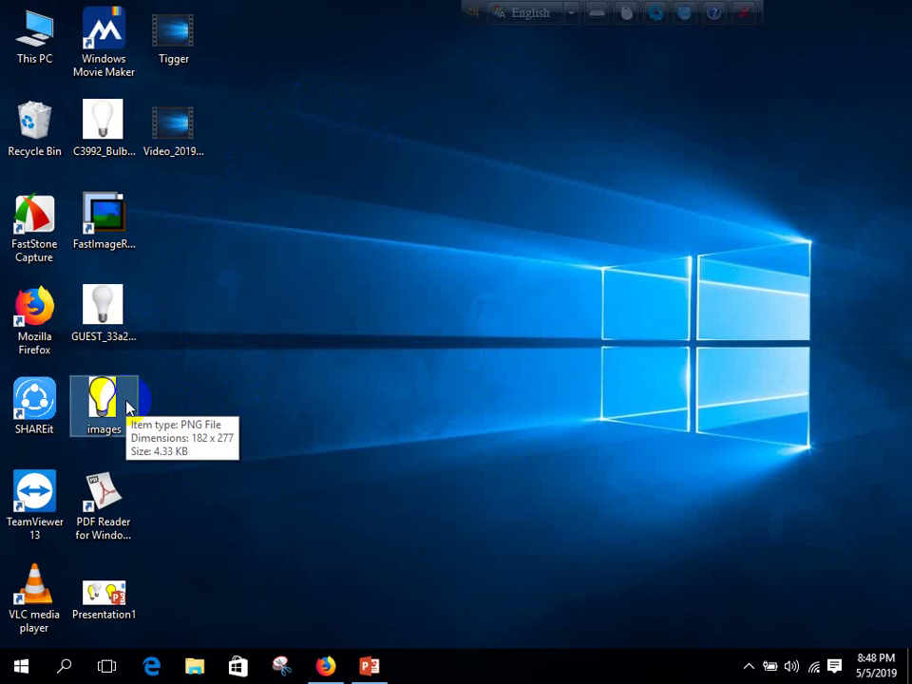
pyautogui.click(106, 322)
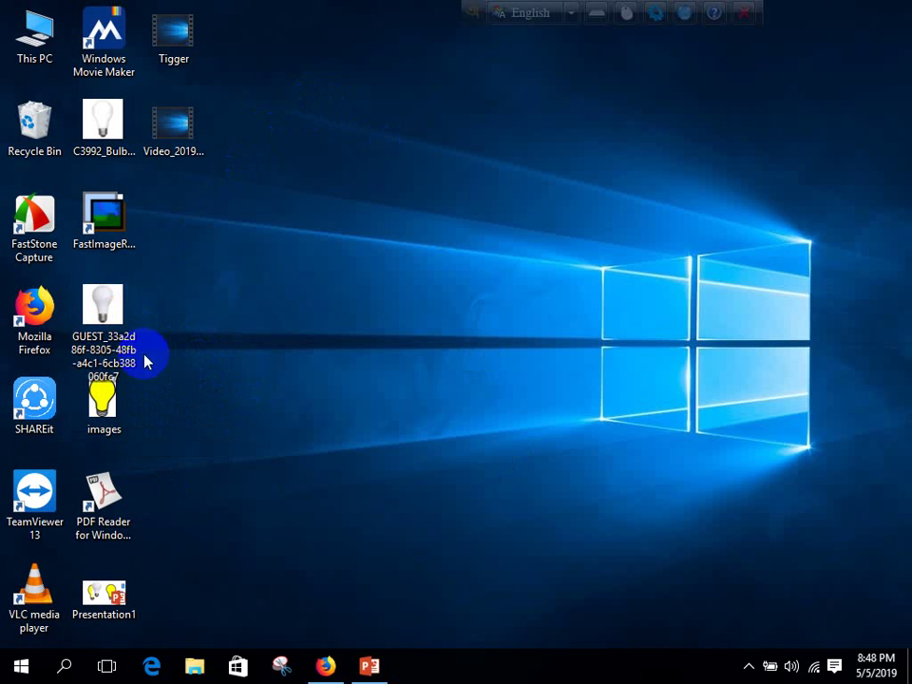
pyautogui.keyDown('ctrl'); pyautogui.click(107, 413); pyautogui.keyUp('ctrl')
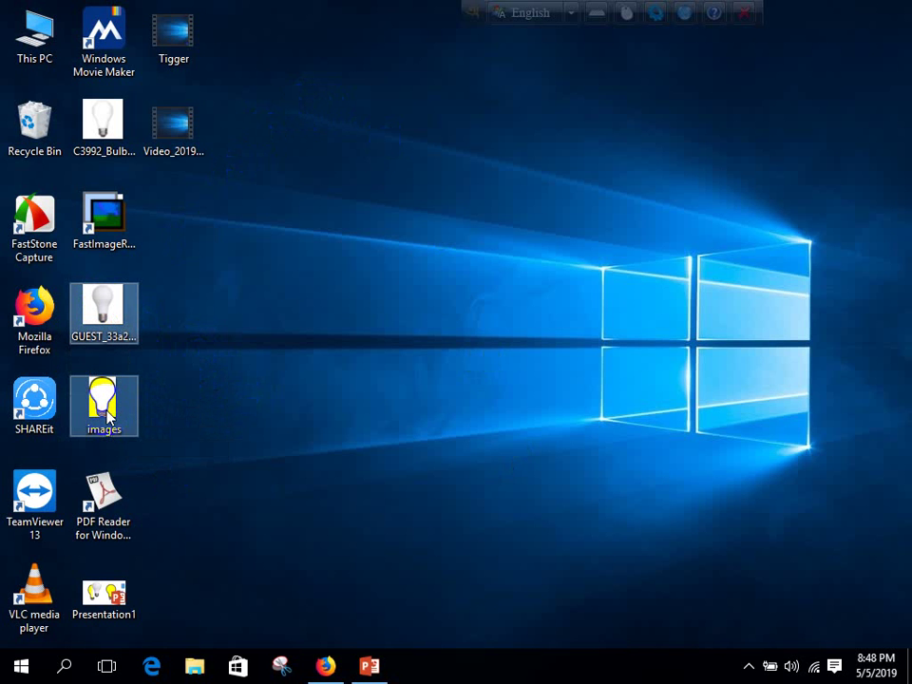
pyautogui.moveTo(108, 415)
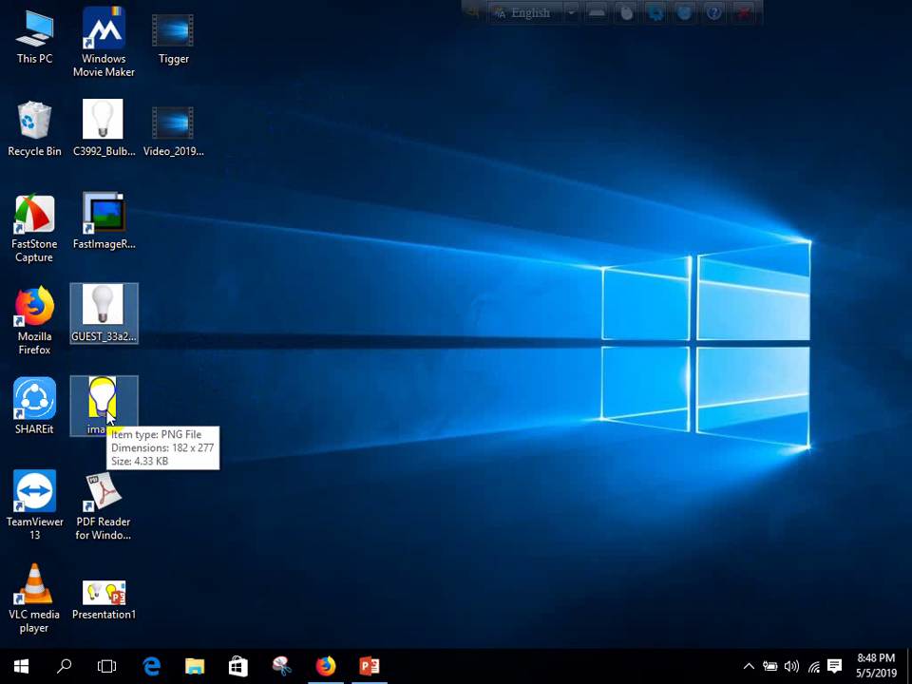
pyautogui.click(370, 665)
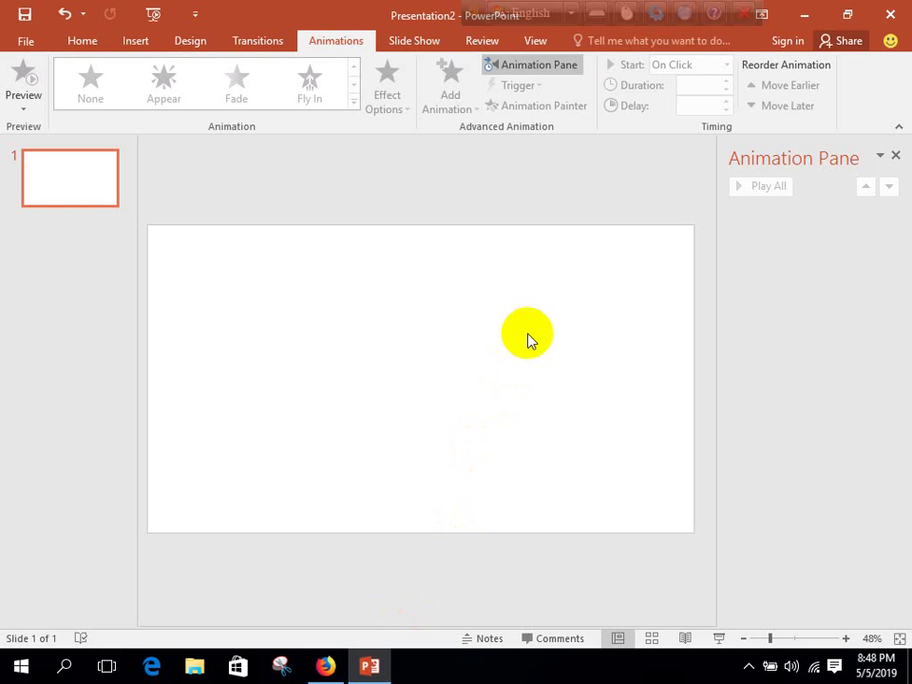
# Step: Drop both bulb pictures onto the slide and arrange them side by side
pyautogui.moveTo(528, 340); pyautogui.dragTo(527, 340)
pyautogui.click(624, 353)
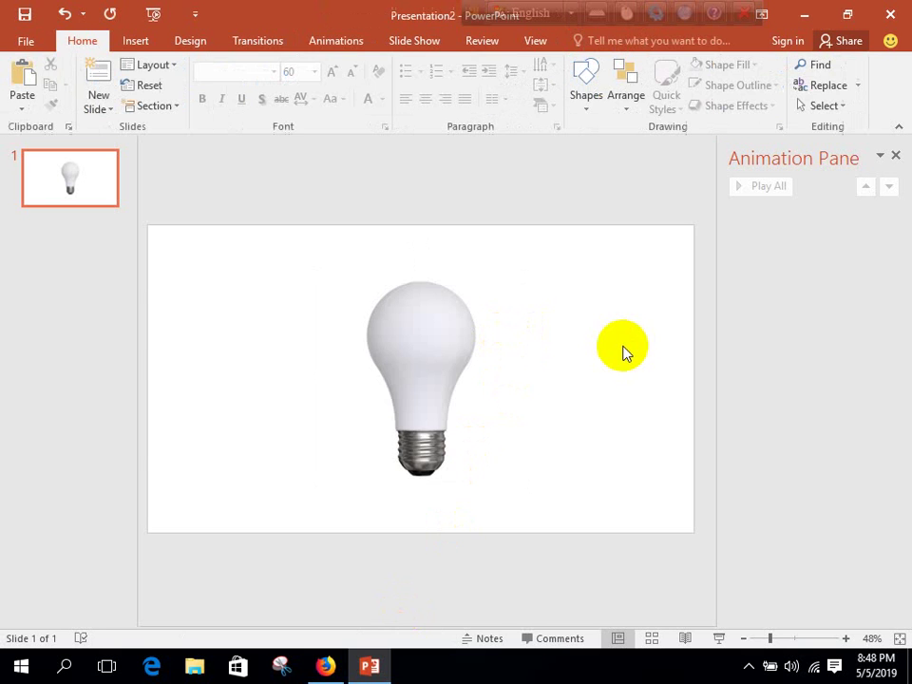
pyautogui.moveTo(454, 352); pyautogui.dragTo(265, 342)
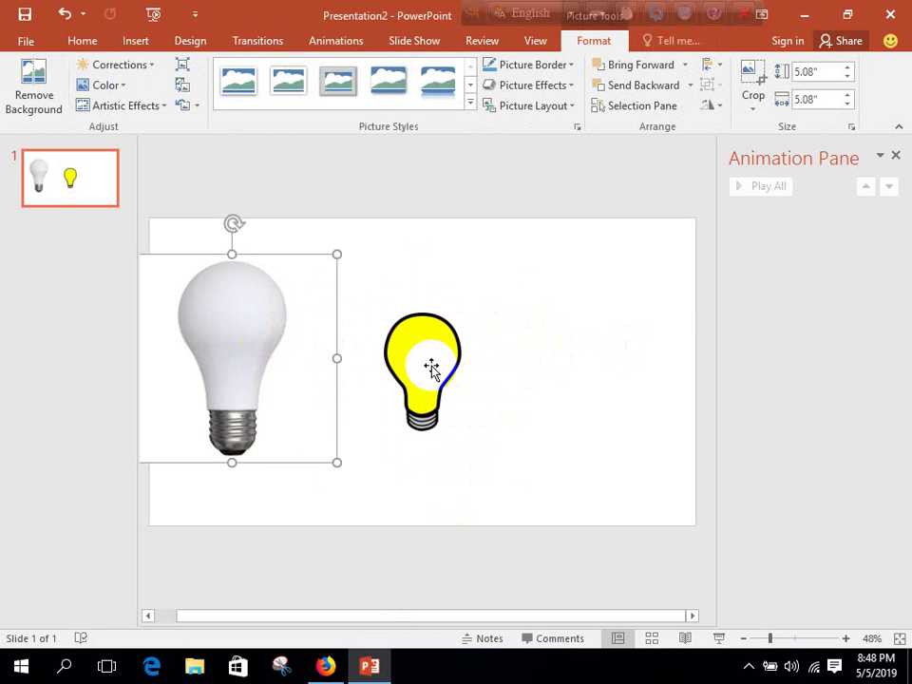
pyautogui.moveTo(443, 362)
pyautogui.mouseDown()
pyautogui.moveTo(396, 321)
pyautogui.moveTo(396, 379)
pyautogui.mouseUp()
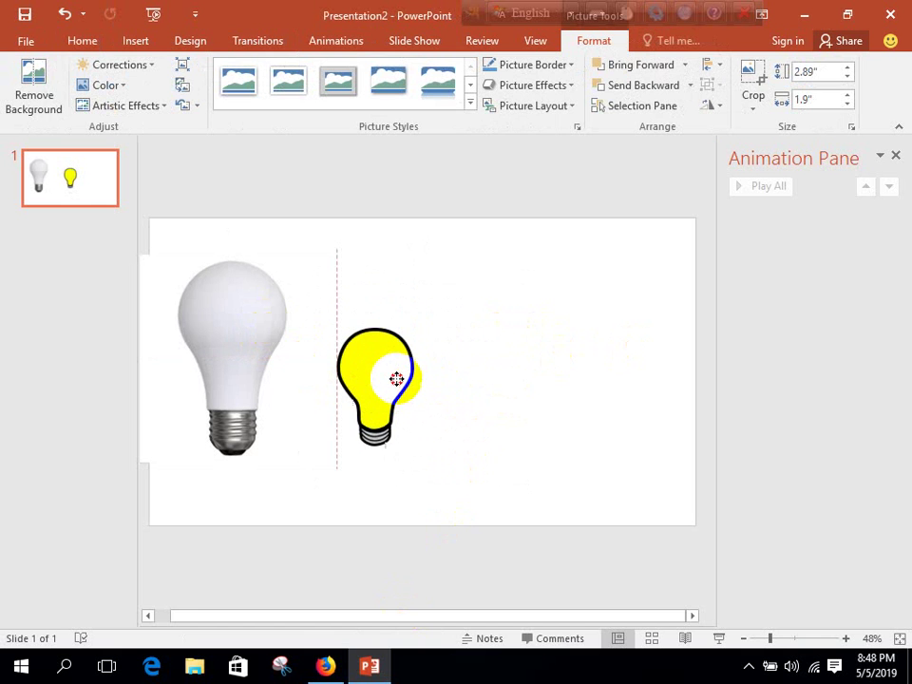
pyautogui.moveTo(397, 379); pyautogui.dragTo(393, 342)
pyautogui.moveTo(274, 340)
pyautogui.mouseDown()
pyautogui.moveTo(262, 348)
pyautogui.moveTo(277, 344)
pyautogui.mouseUp()
pyautogui.moveTo(387, 360); pyautogui.dragTo(393, 344)
pyautogui.moveTo(255, 371)
pyautogui.mouseDown()
pyautogui.moveTo(258, 351)
pyautogui.moveTo(249, 349)
pyautogui.mouseUp()
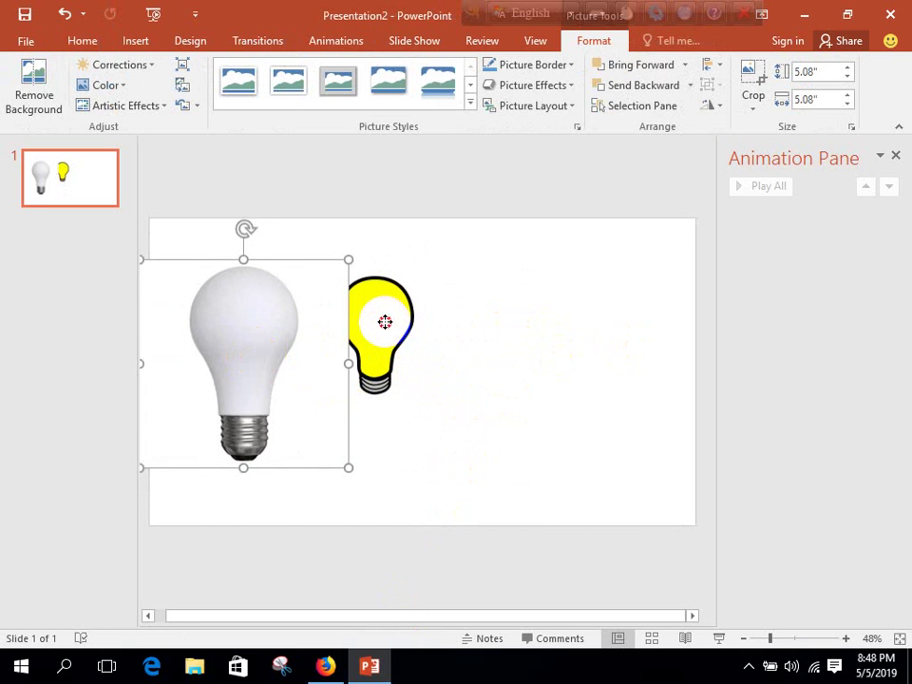
# Step: Nudge the yellow bulb beside the white one and resize it to 4.92" by 2.77"
pyautogui.moveTo(385, 322); pyautogui.dragTo(402, 316)
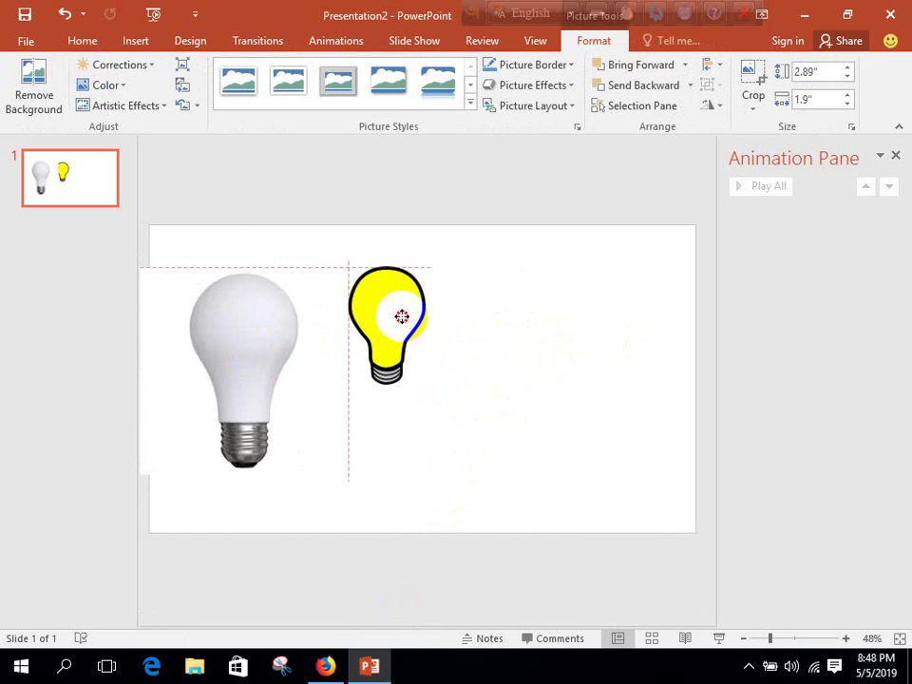
pyautogui.moveTo(402, 316); pyautogui.dragTo(404, 316)
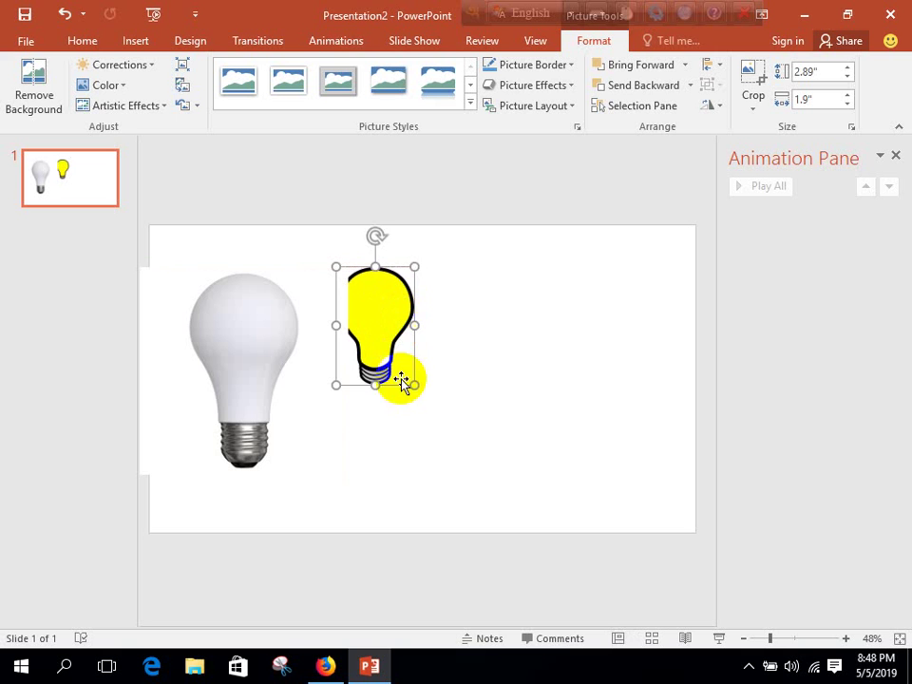
pyautogui.moveTo(411, 388); pyautogui.dragTo(422, 472)
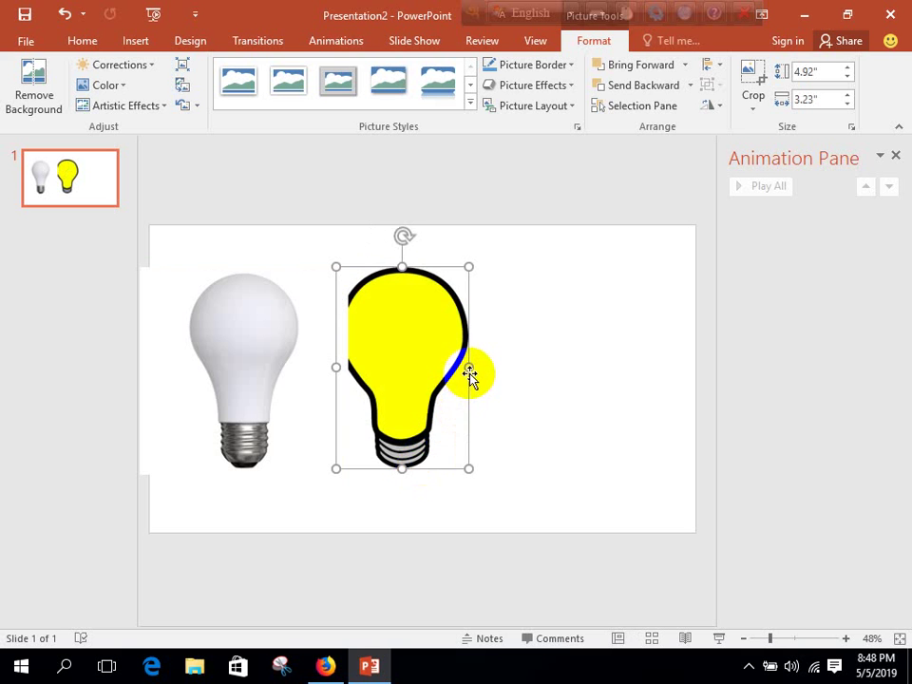
pyautogui.moveTo(469, 371); pyautogui.dragTo(451, 373)
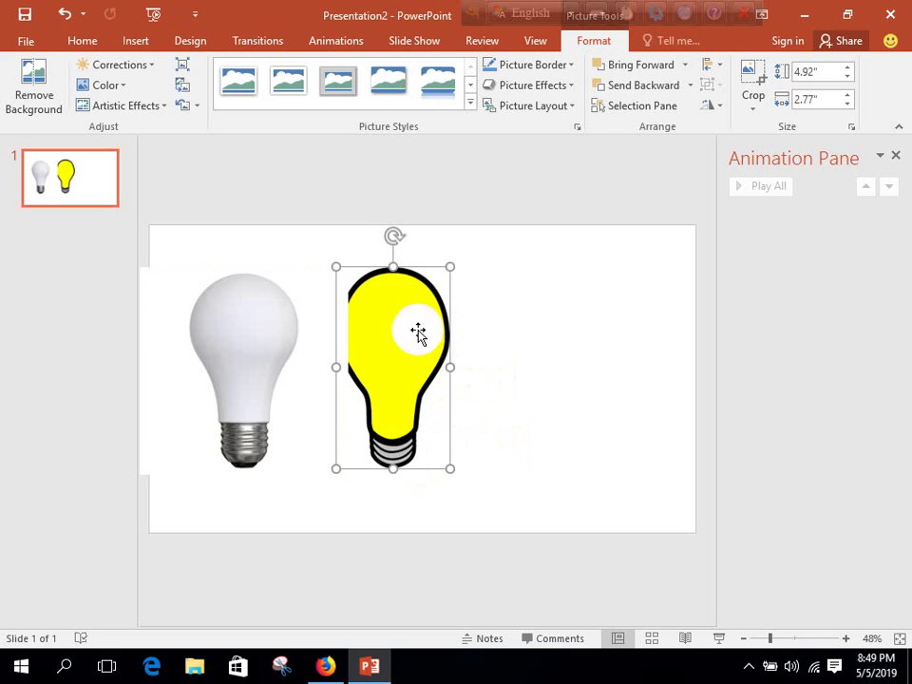
# Step: Apply an On Click Appear entrance effect to the yellow bulb (Picture 11)
pyautogui.click(328, 43)
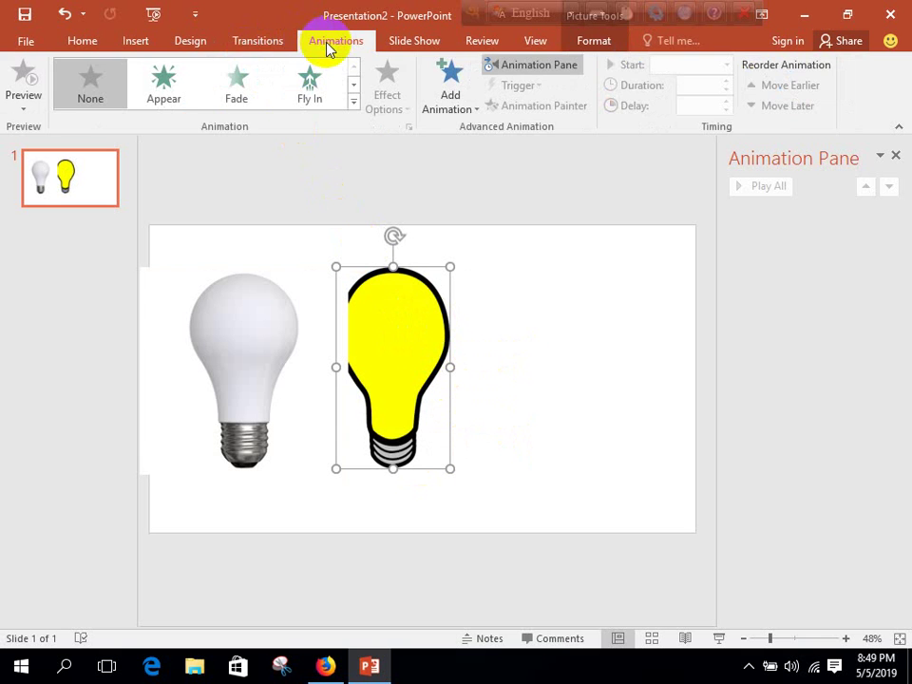
pyautogui.click(168, 84)
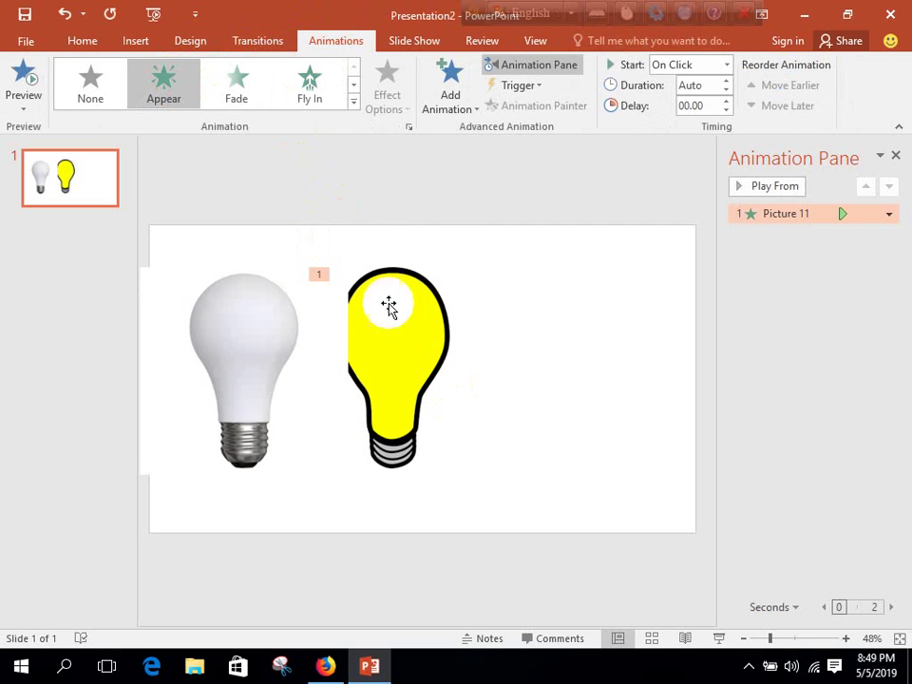
pyautogui.click(355, 104)
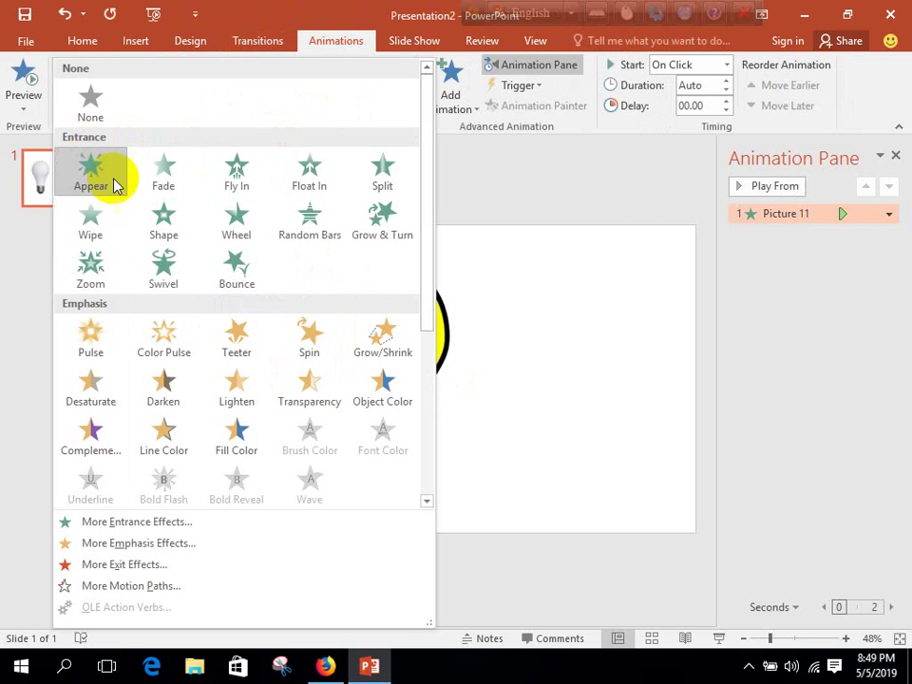
pyautogui.click(556, 370)
pyautogui.click(413, 337)
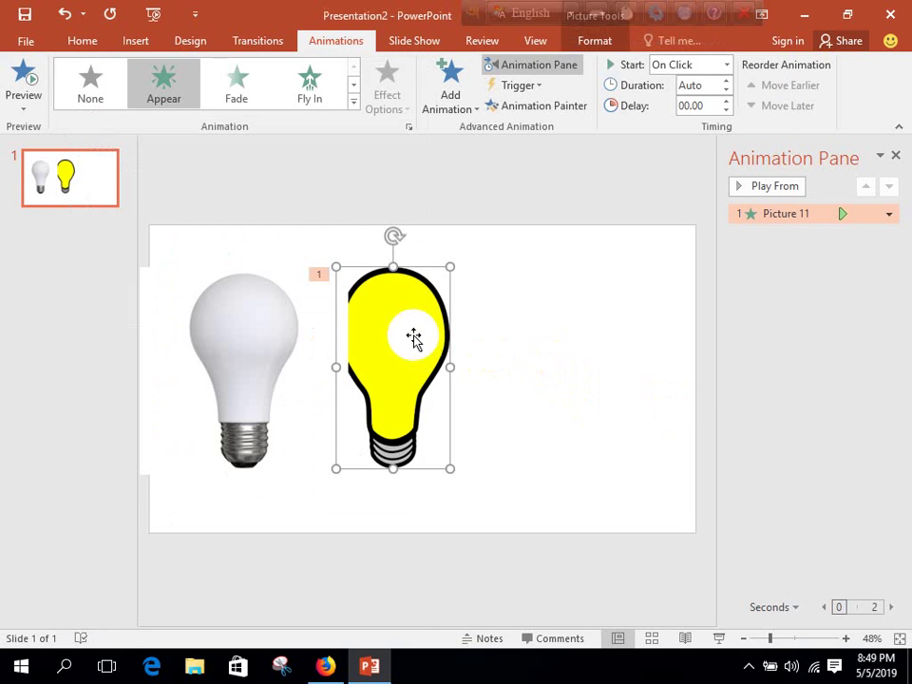
pyautogui.click(889, 213)
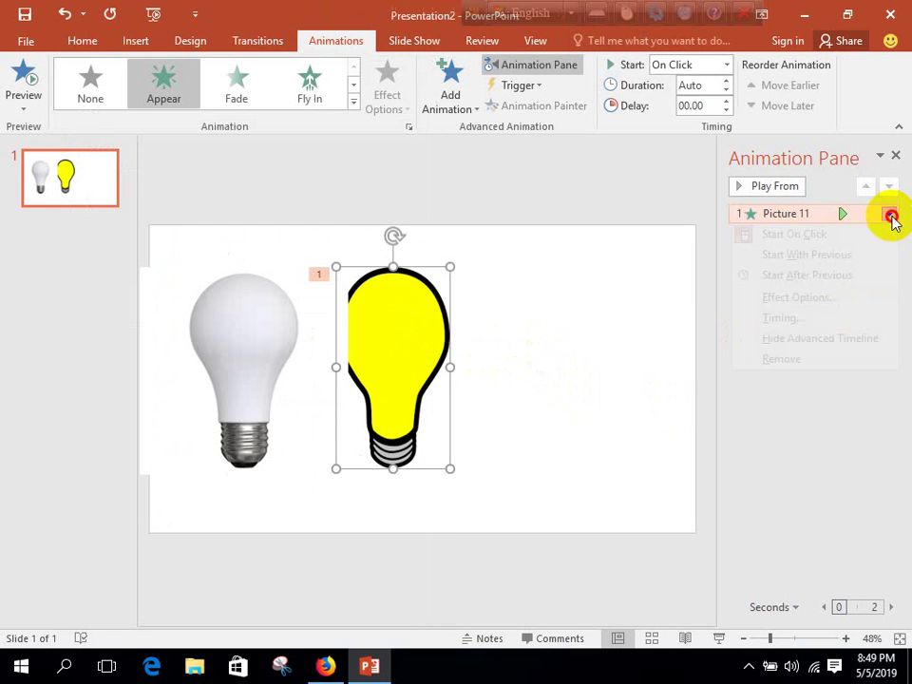
pyautogui.click(602, 326)
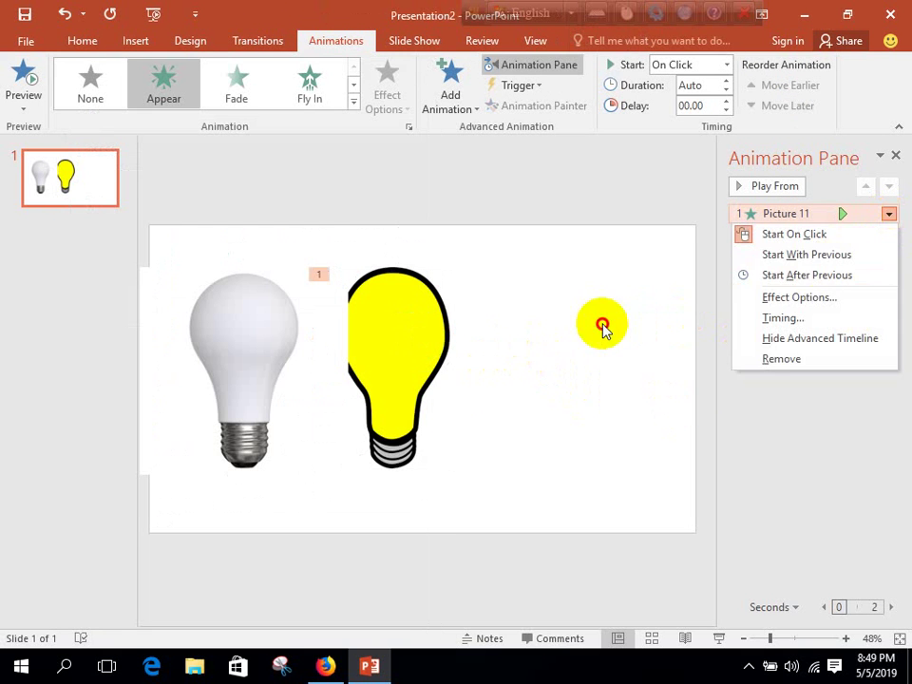
# Step: Draw a blue rounded rectangle right of the bulbs labelled 'on' in 60-pt text
pyautogui.click(138, 42)
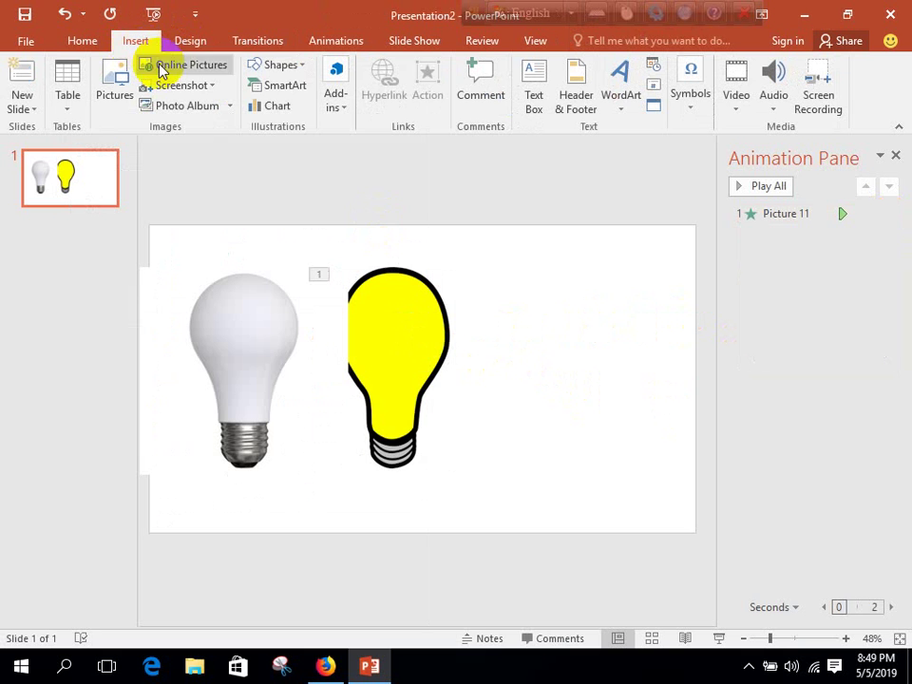
pyautogui.click(292, 68)
pyautogui.click(340, 101)
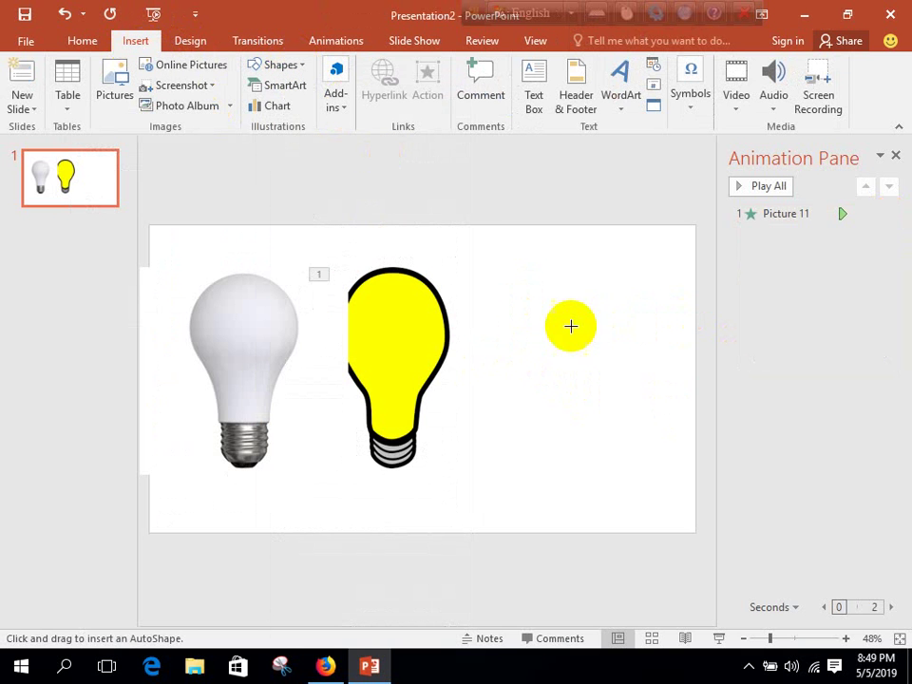
pyautogui.moveTo(577, 278); pyautogui.dragTo(664, 342)
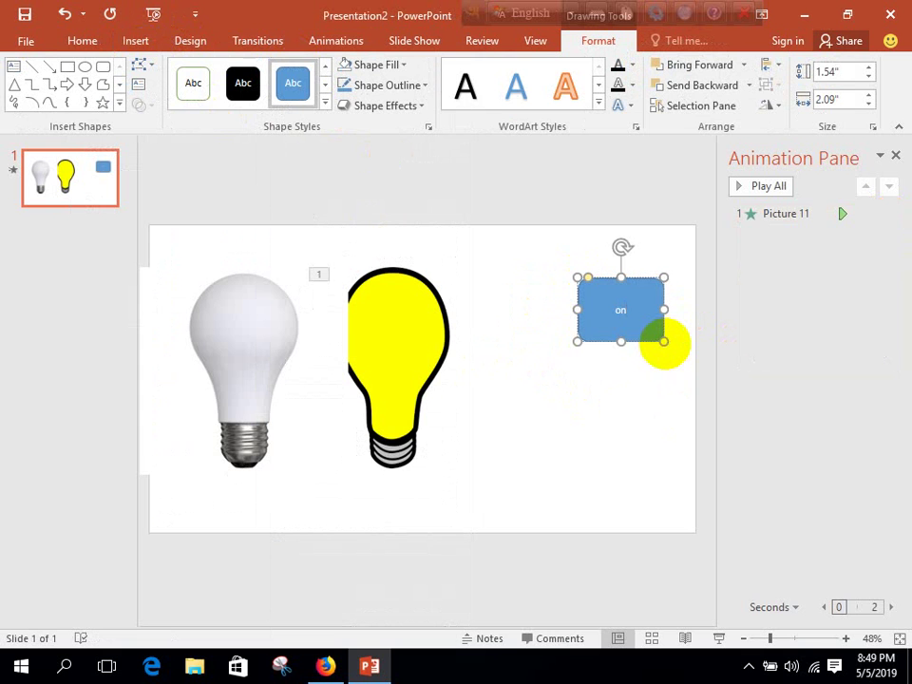
pyautogui.click(634, 313)
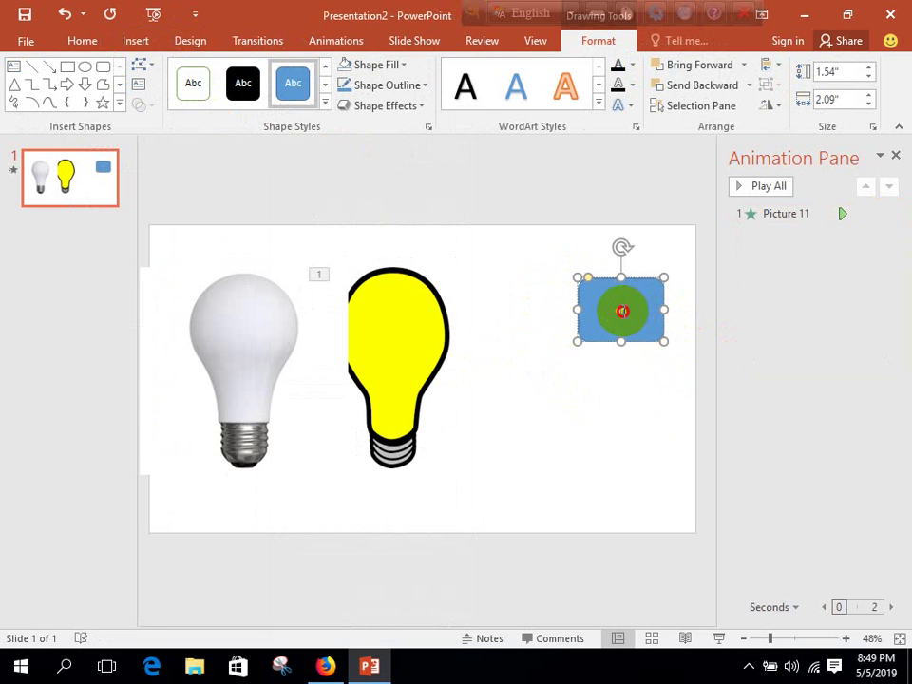
pyautogui.click(715, 262)
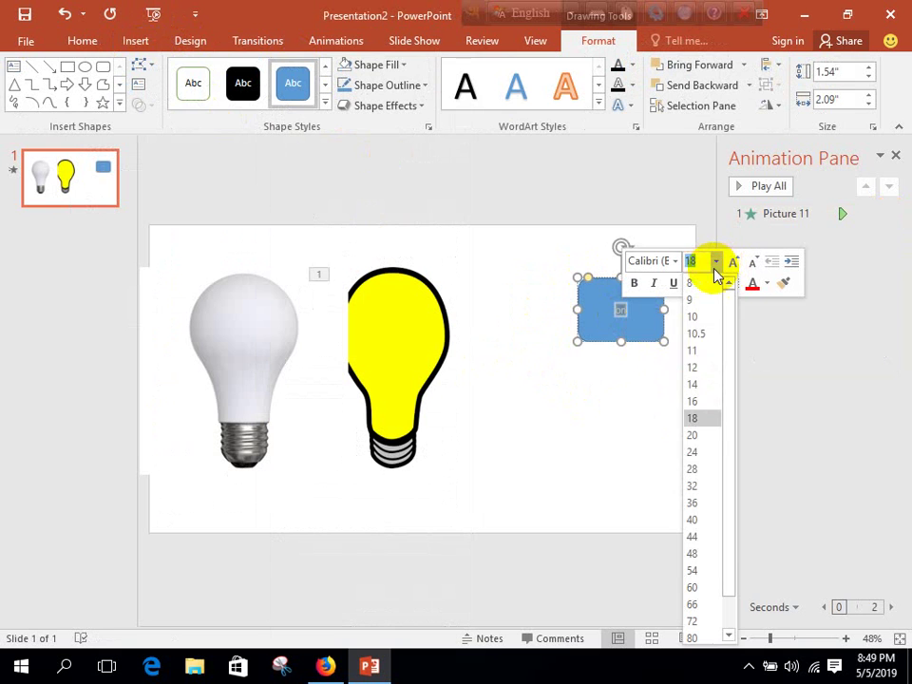
pyautogui.click(694, 589)
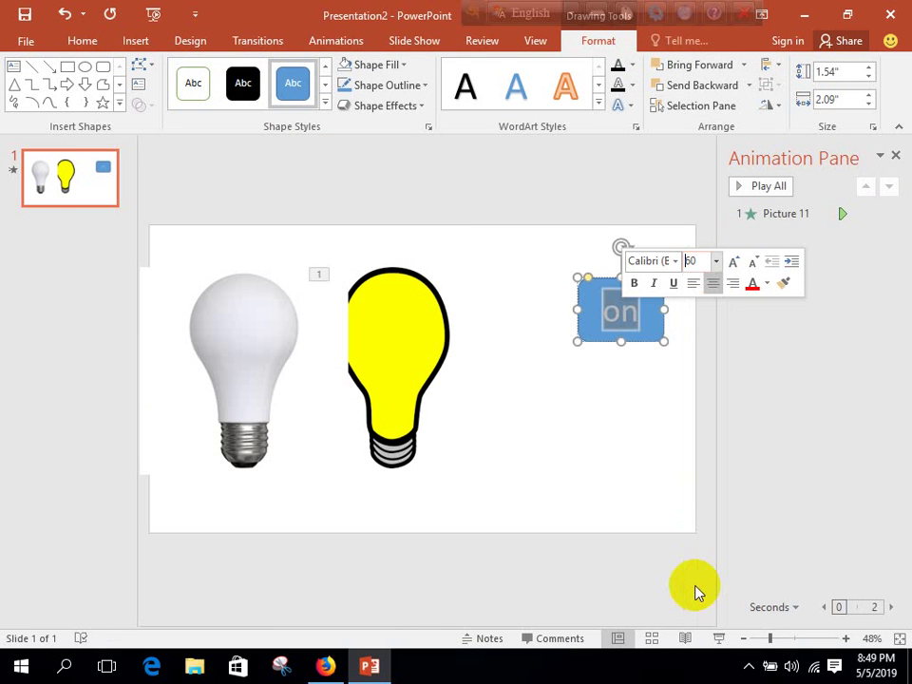
pyautogui.click(656, 475)
# Step: Duplicate the 'on' button below it and relabel the copy 'off'
pyautogui.click(652, 331)
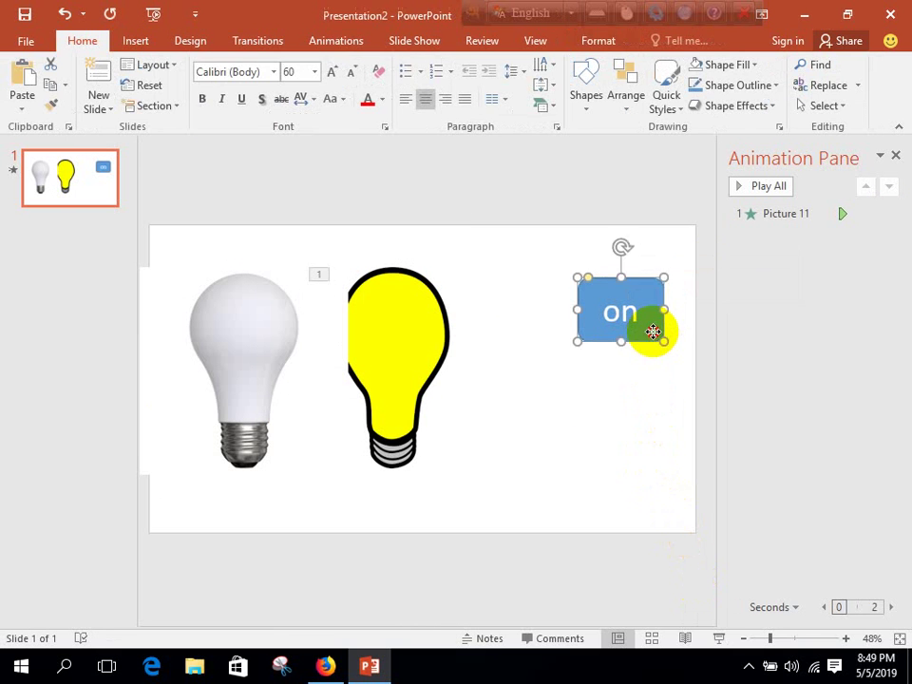
pyautogui.keyDown('ctrl'); pyautogui.moveTo(653, 331); pyautogui.dragTo(653, 420); pyautogui.keyUp('ctrl')
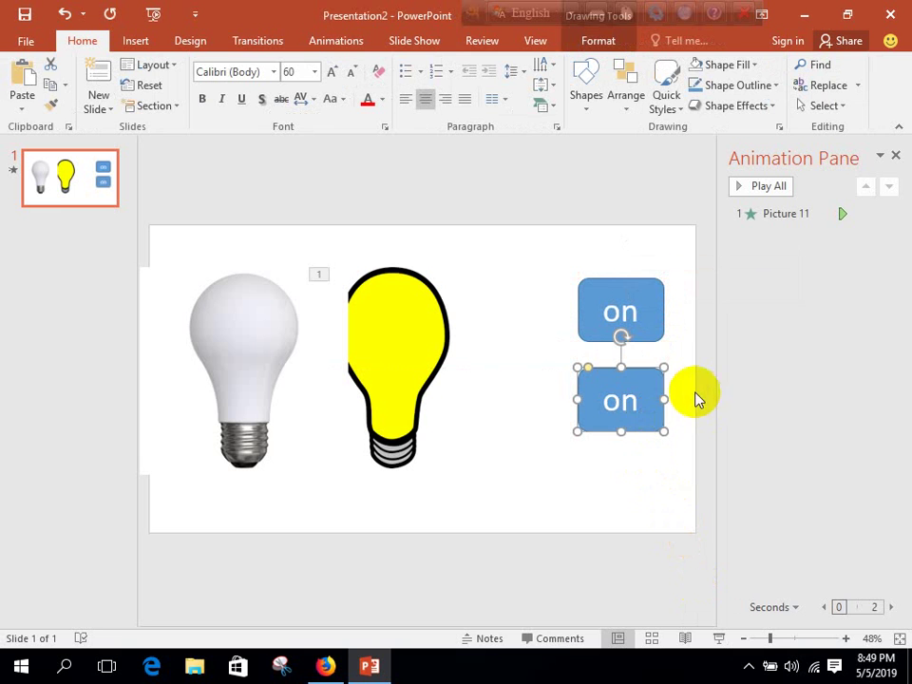
pyautogui.click(639, 410)
pyautogui.write('ff')
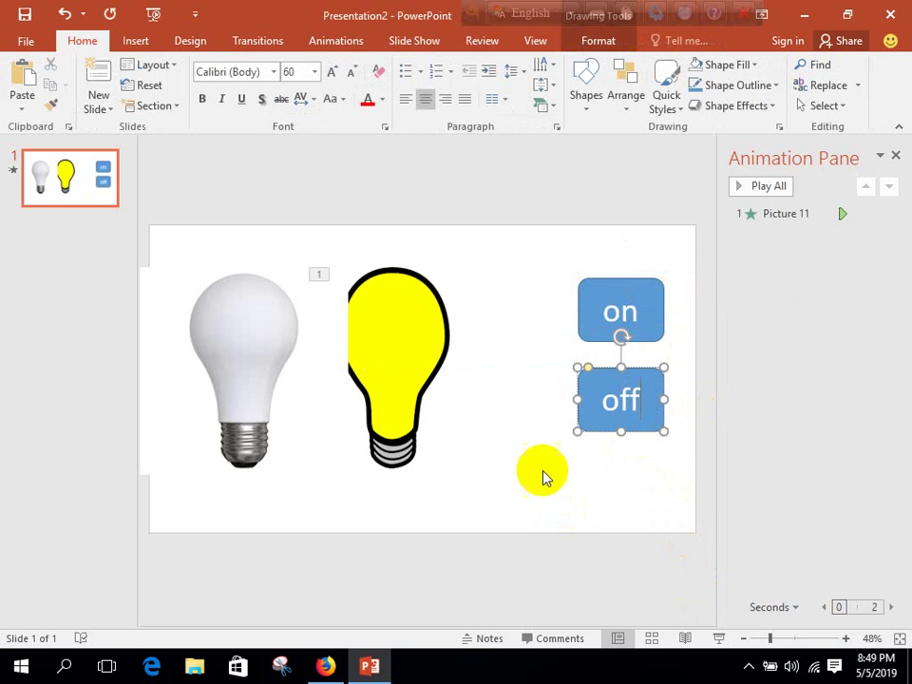
pyautogui.click(522, 456)
pyautogui.click(641, 317)
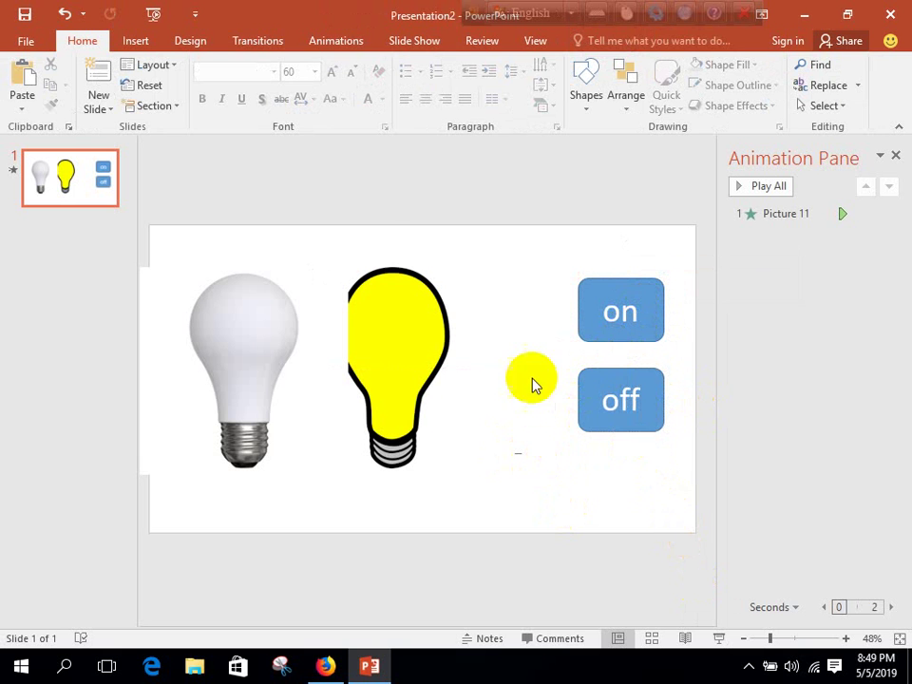
# Step: Keep Appear as the yellow bulb's entrance effect and open Picture 11's animation options
pyautogui.click(419, 320)
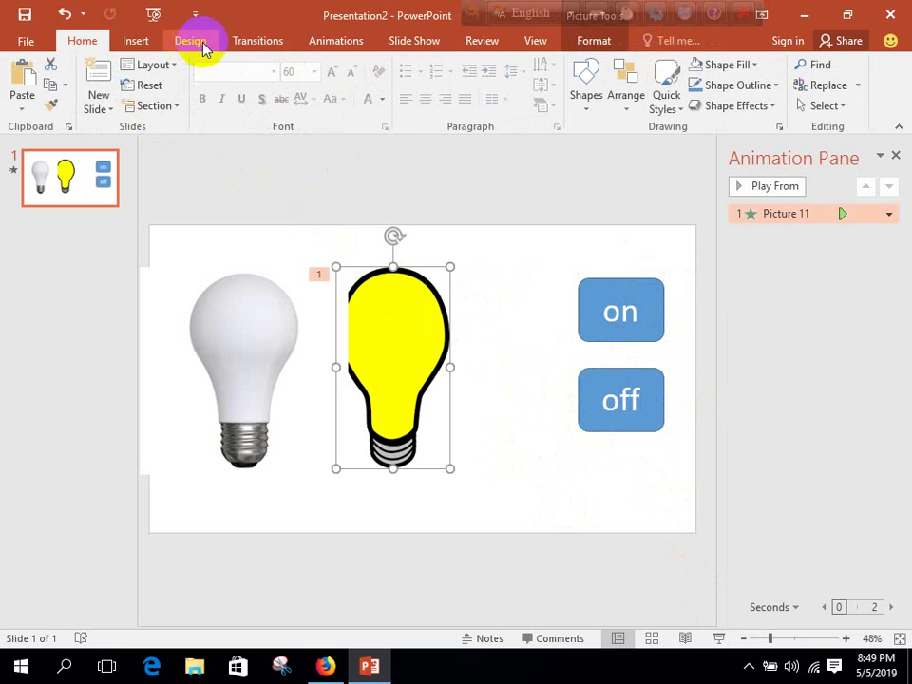
pyautogui.click(323, 48)
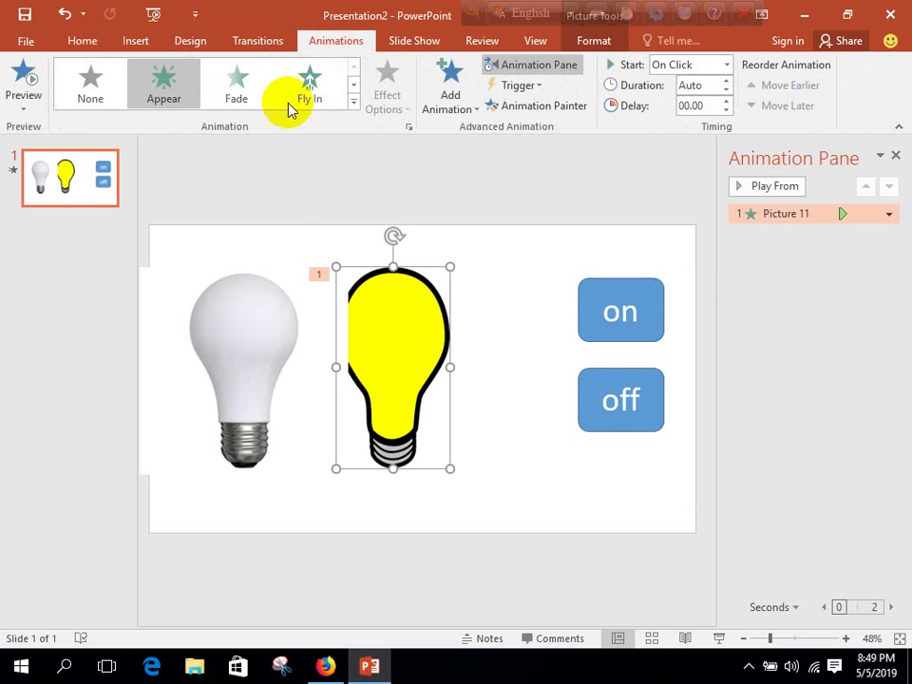
pyautogui.click(353, 103)
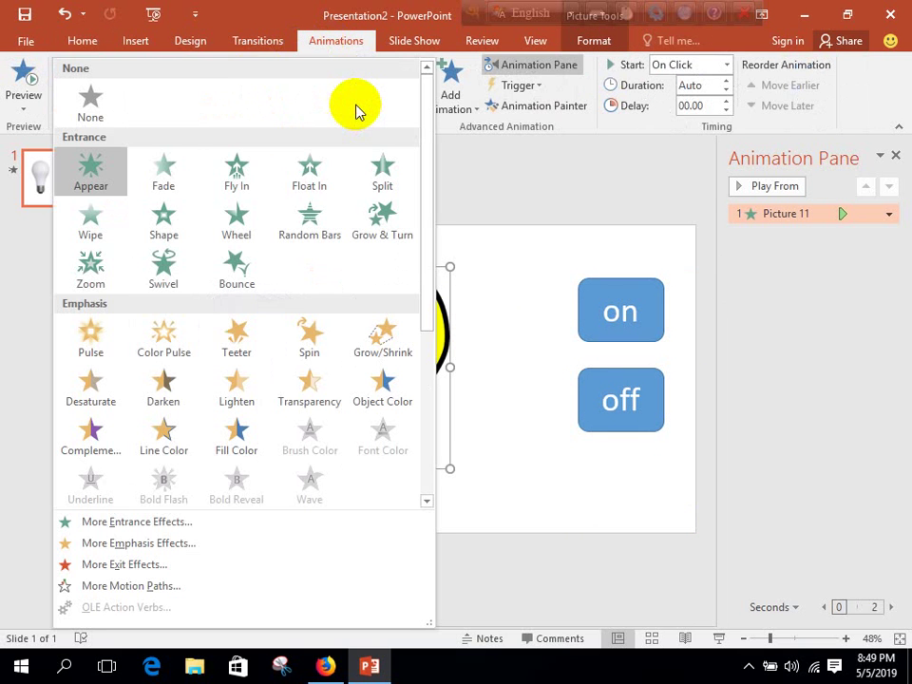
pyautogui.click(504, 324)
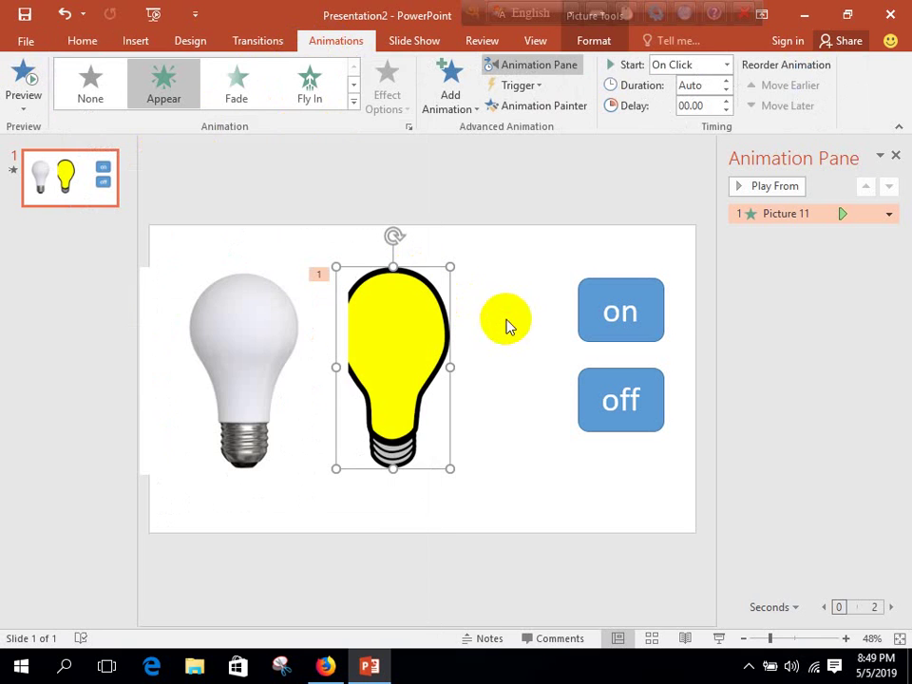
pyautogui.click(888, 217)
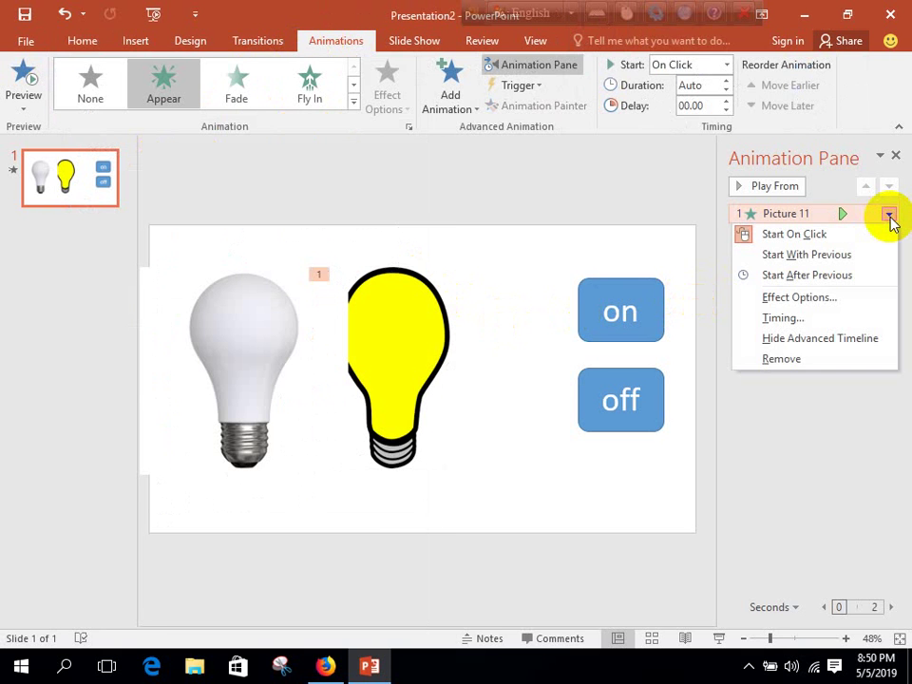
# Step: Set the Appear effect to start on click of 'Rounded Rectangle 13: on'
pyautogui.click(782, 320)
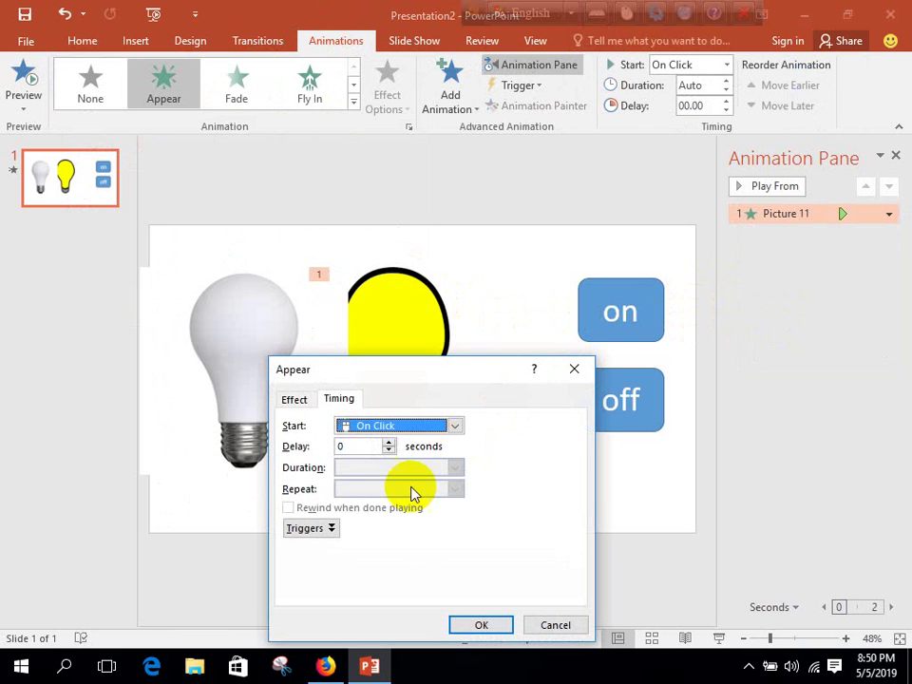
pyautogui.click(306, 529)
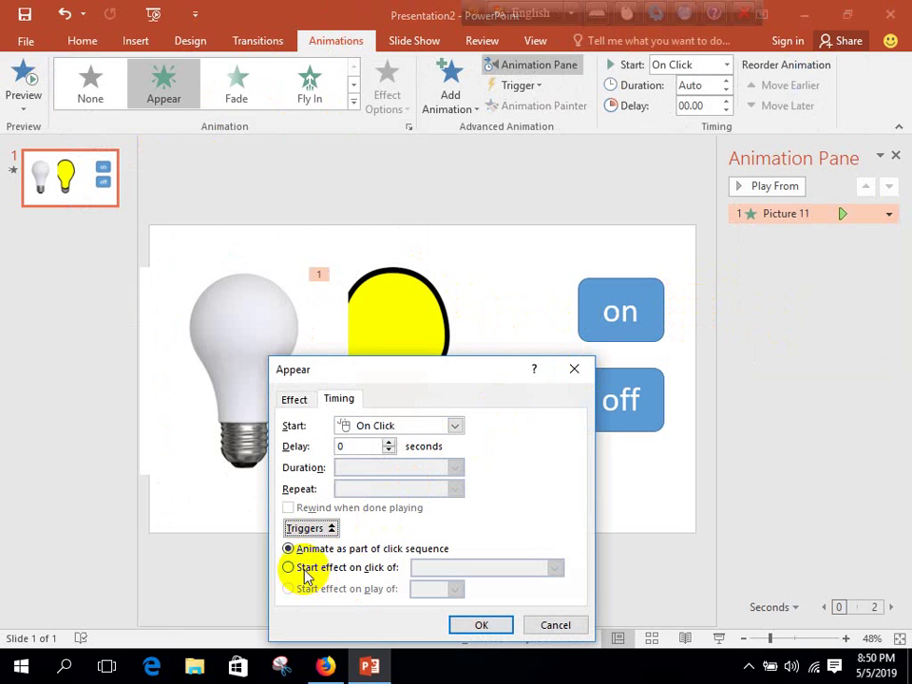
pyautogui.click(305, 570)
pyautogui.click(540, 569)
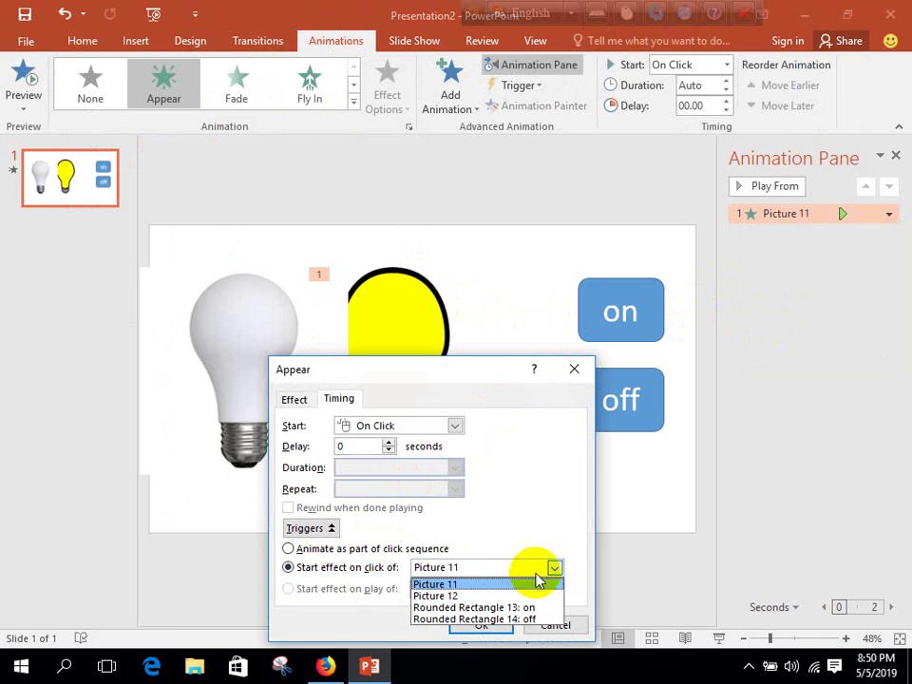
pyautogui.click(521, 608)
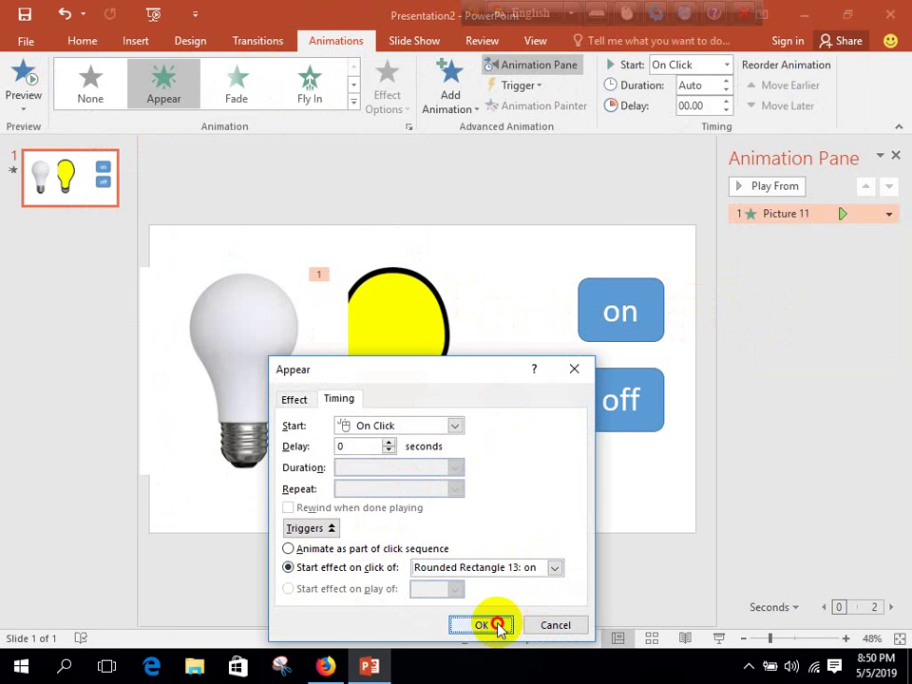
pyautogui.click(501, 625)
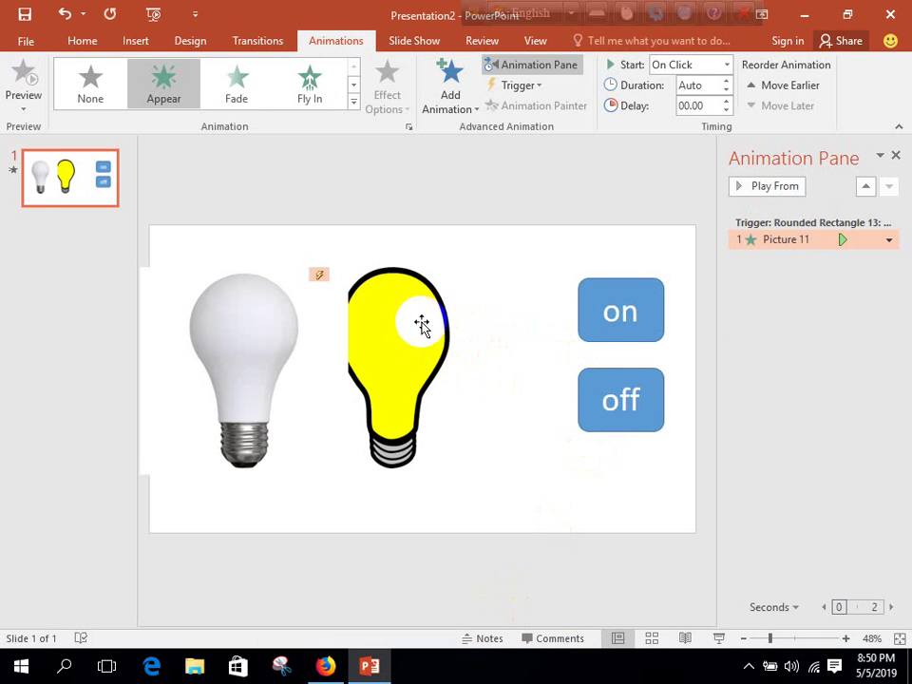
# Step: Add a Disappear exit effect to the yellow bulb
pyautogui.click(422, 325)
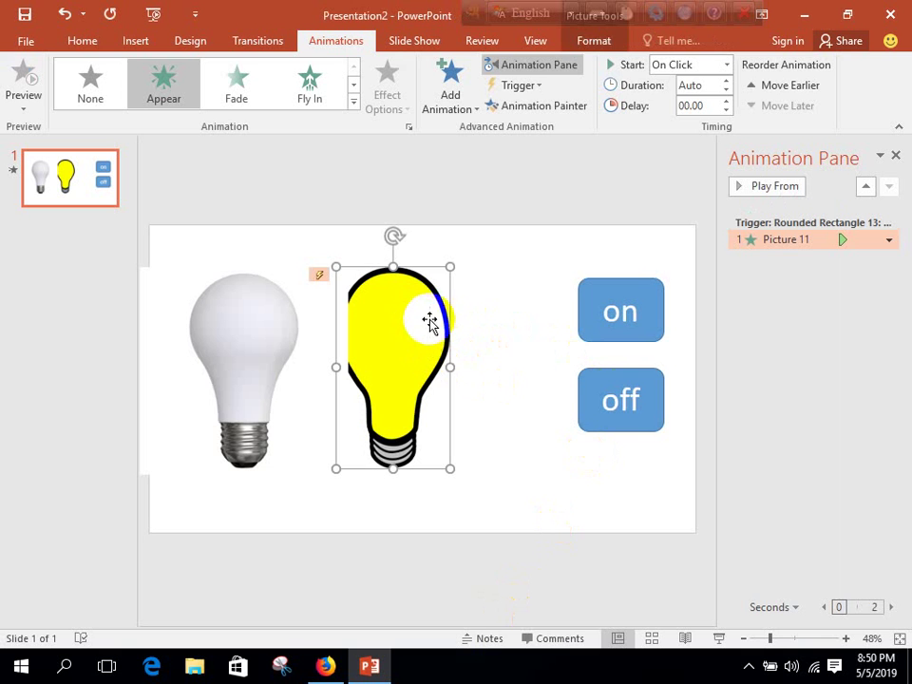
pyautogui.click(471, 109)
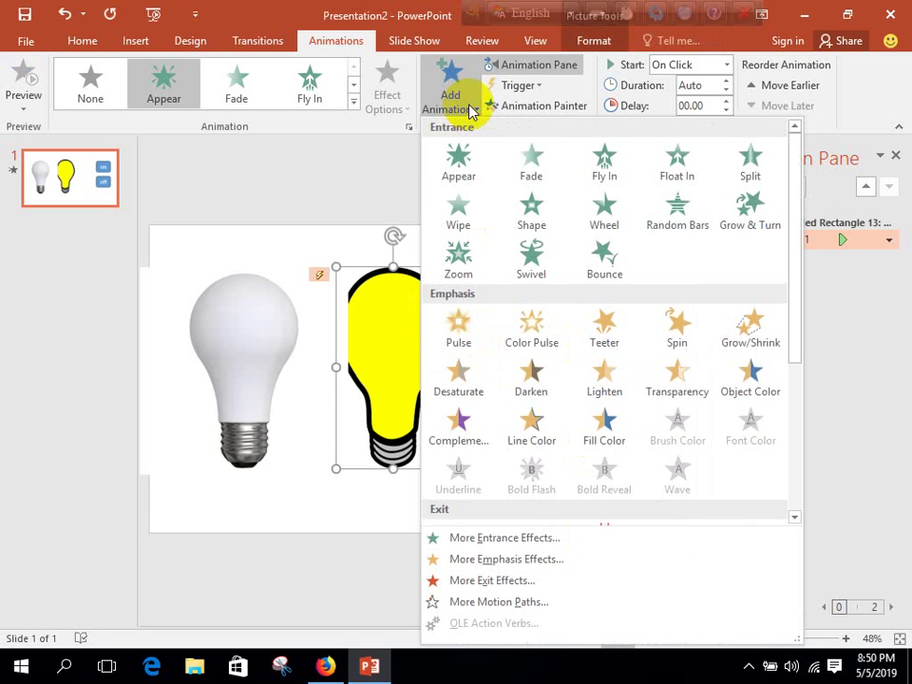
pyautogui.scroll(-3, 506, 525)
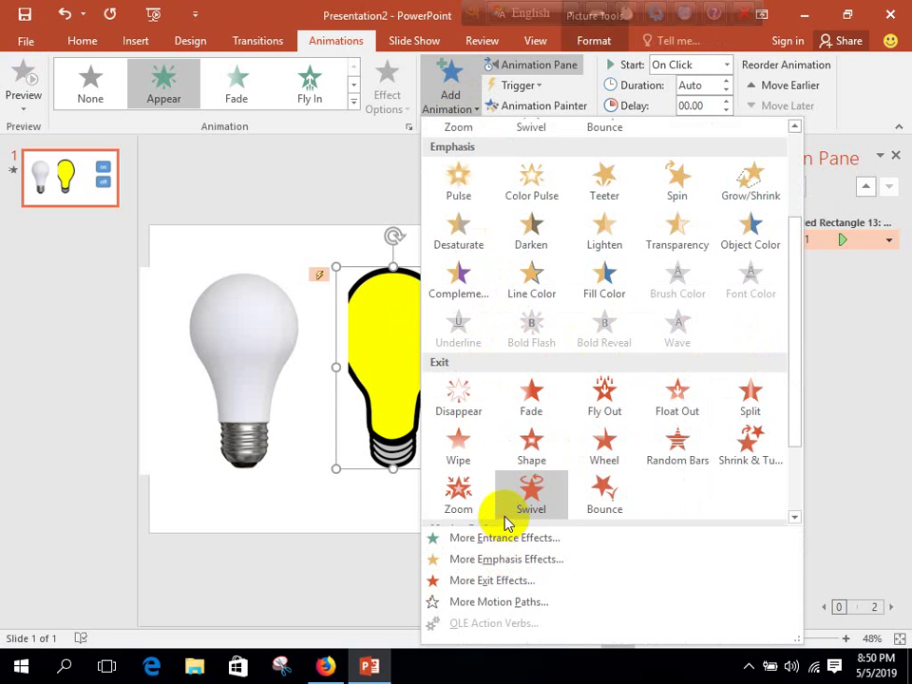
pyautogui.click(465, 409)
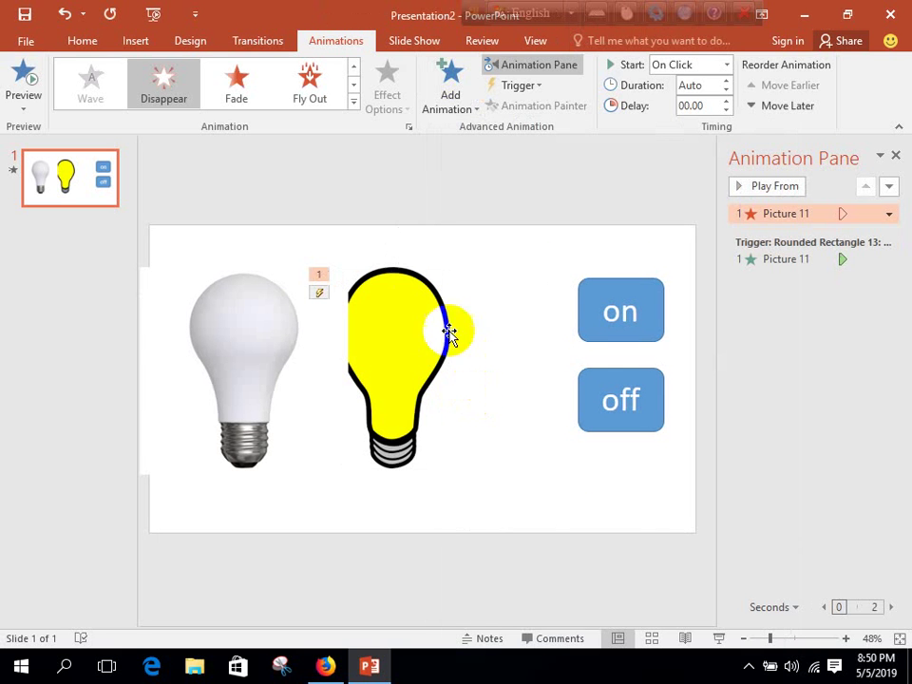
# Step: Set the Disappear effect to start on click of 'Rounded Rectangle 14: off'
pyautogui.click(892, 216)
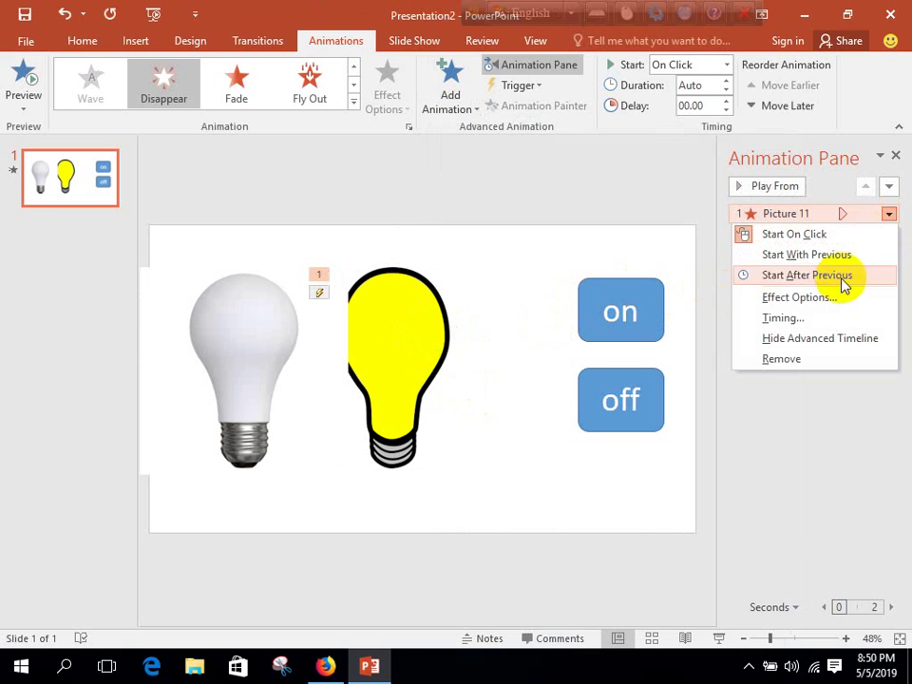
pyautogui.click(796, 320)
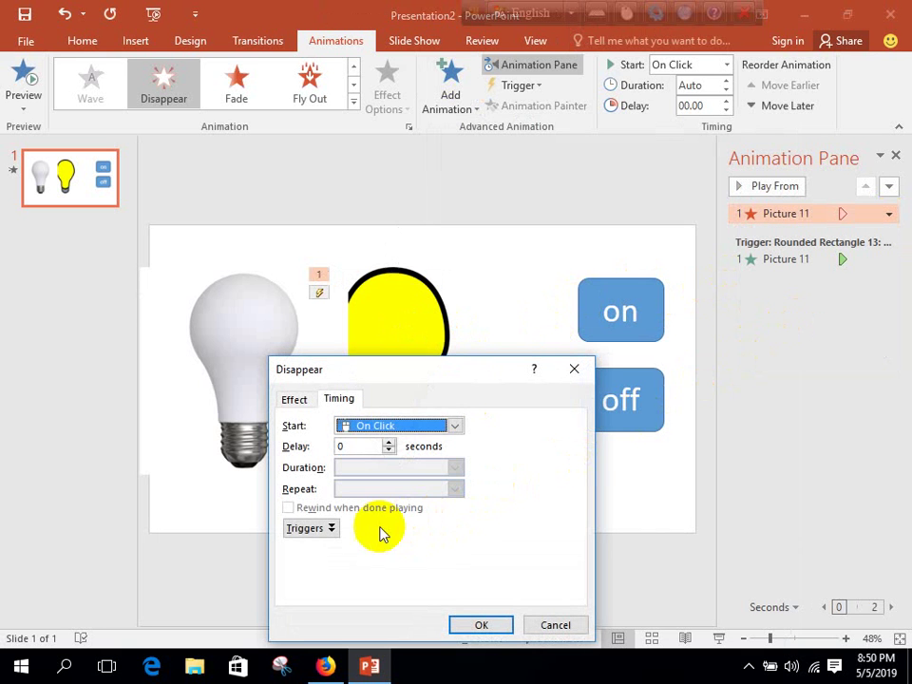
pyautogui.click(314, 528)
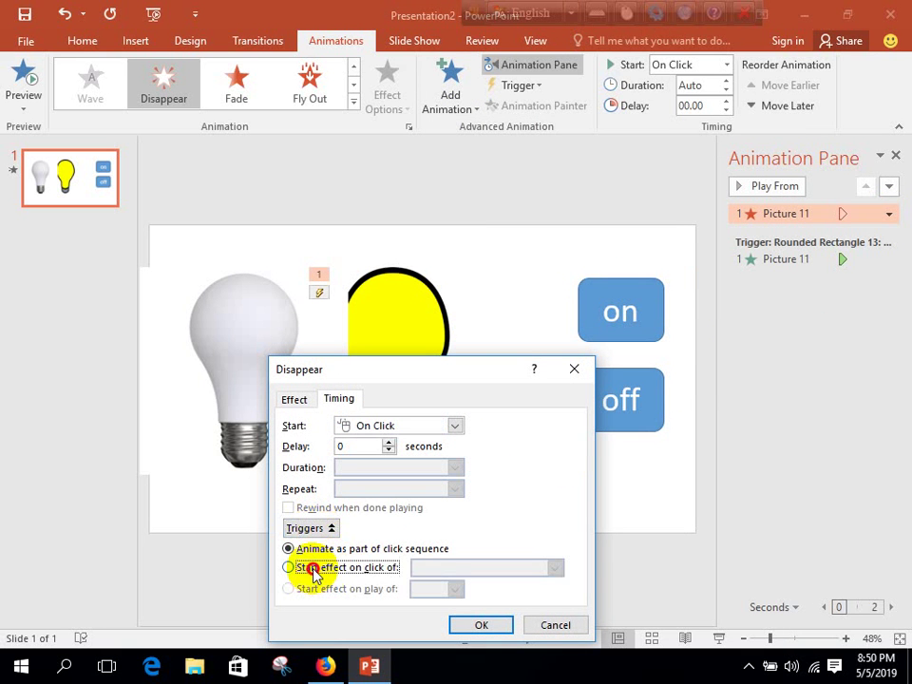
pyautogui.click(290, 568)
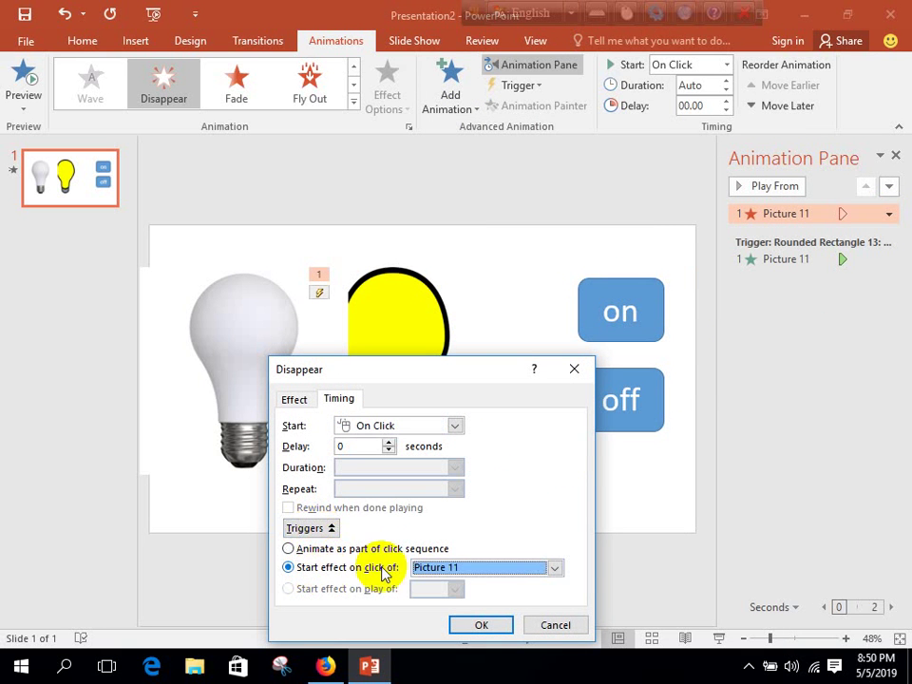
pyautogui.click(555, 568)
pyautogui.click(522, 616)
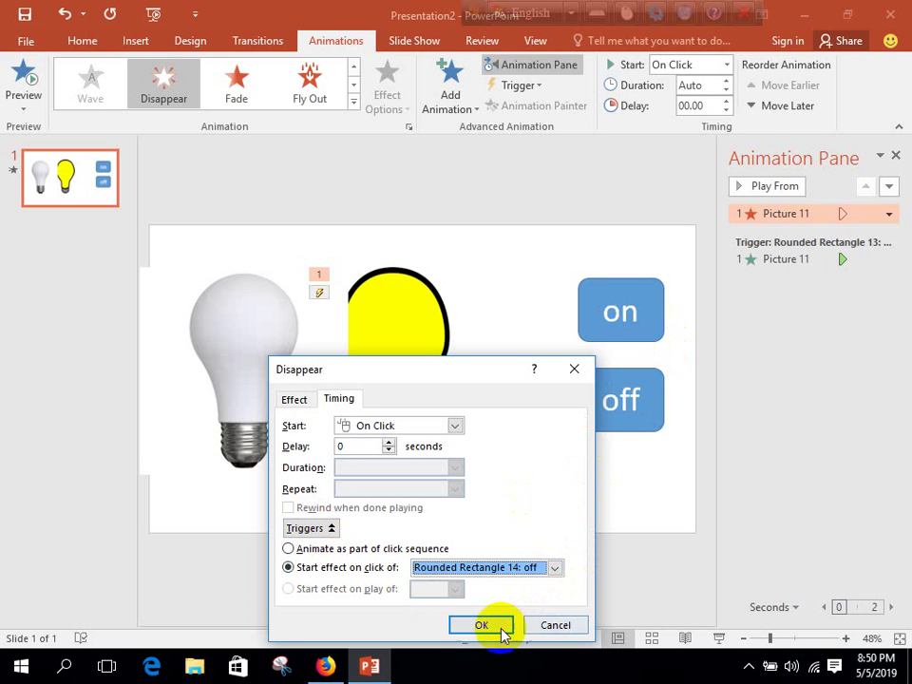
pyautogui.click(482, 625)
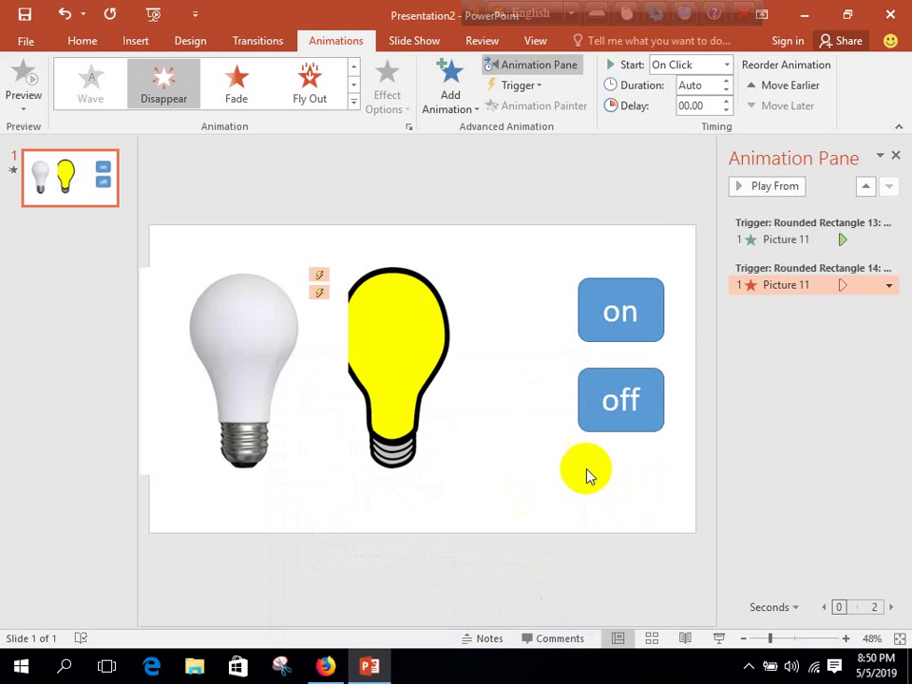
# Step: Bring the yellow bulb to front and align it exactly over the white bulb
pyautogui.moveTo(421, 342); pyautogui.dragTo(425, 339)
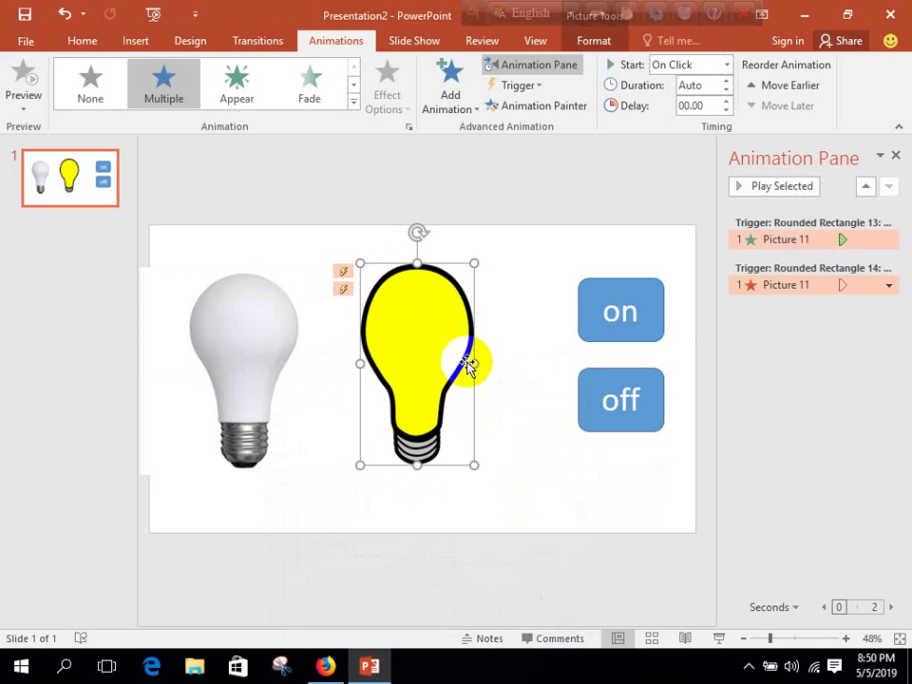
pyautogui.rightClick(422, 322)
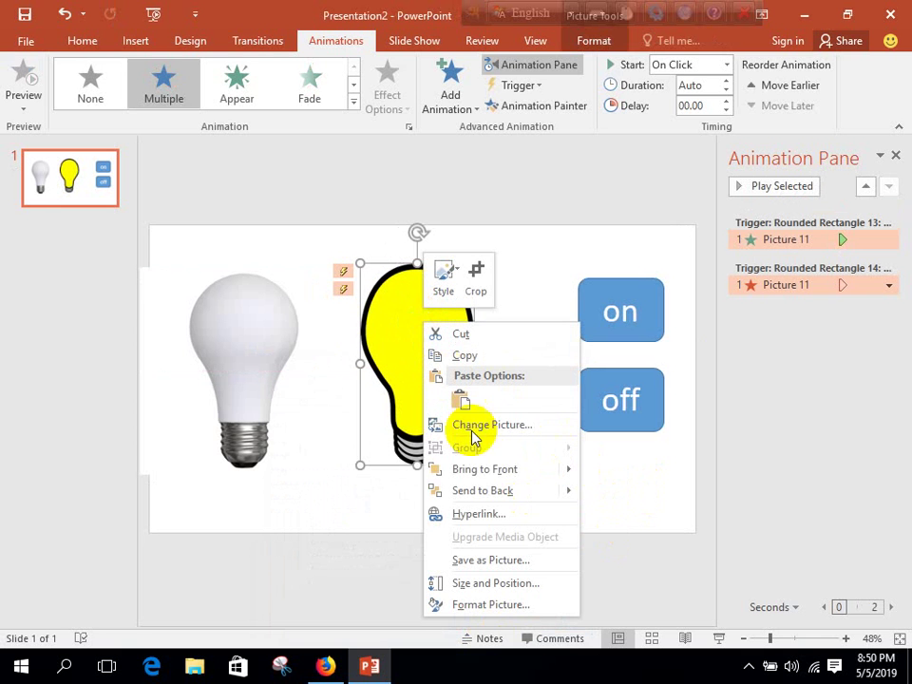
pyautogui.moveTo(475, 472)
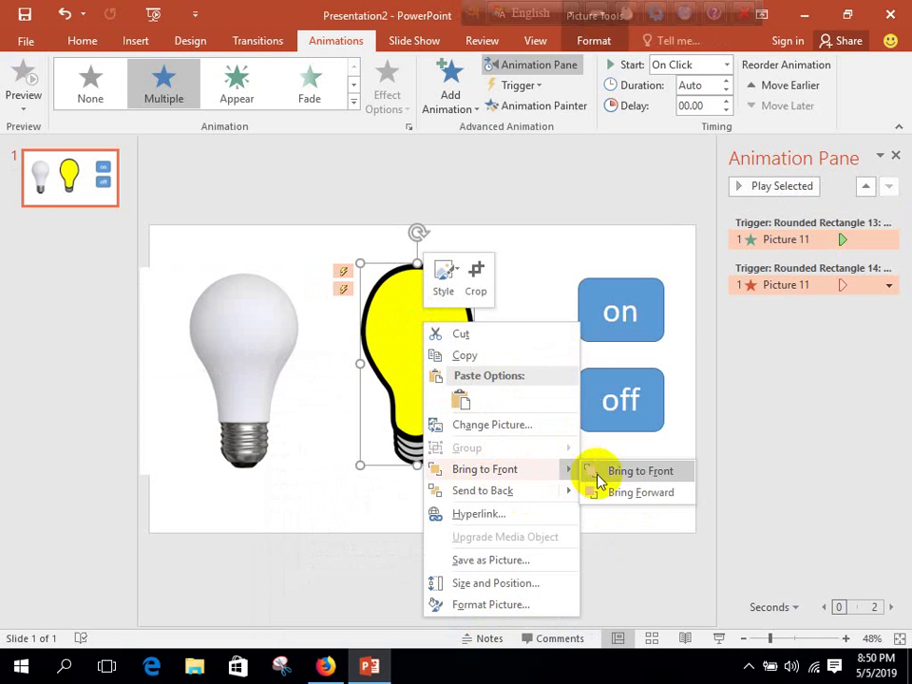
pyautogui.click(612, 474)
pyautogui.moveTo(438, 341)
pyautogui.mouseDown()
pyautogui.moveTo(258, 348)
pyautogui.moveTo(287, 359)
pyautogui.mouseUp()
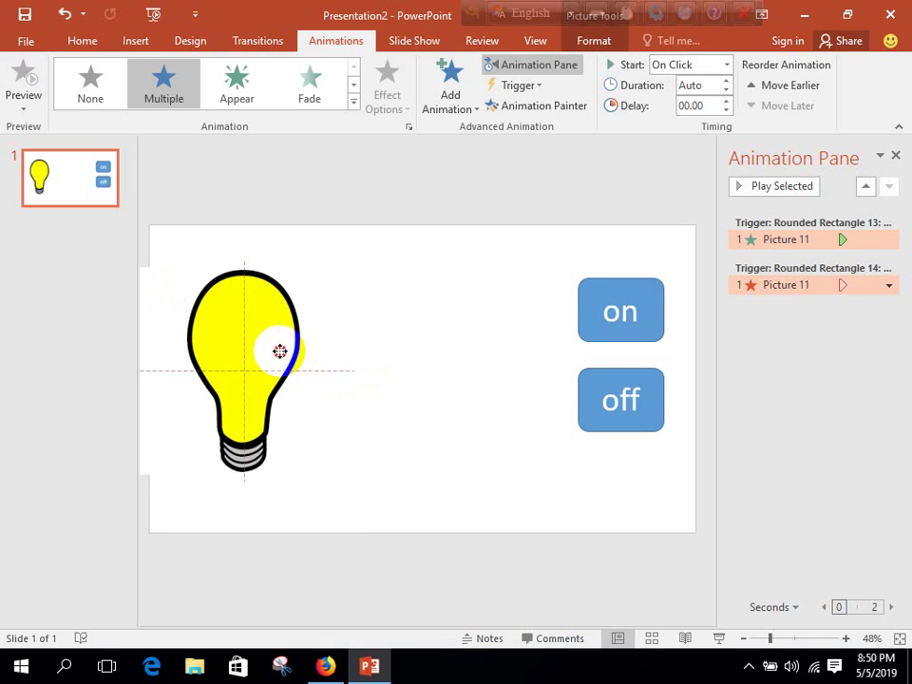
pyautogui.click(718, 637)
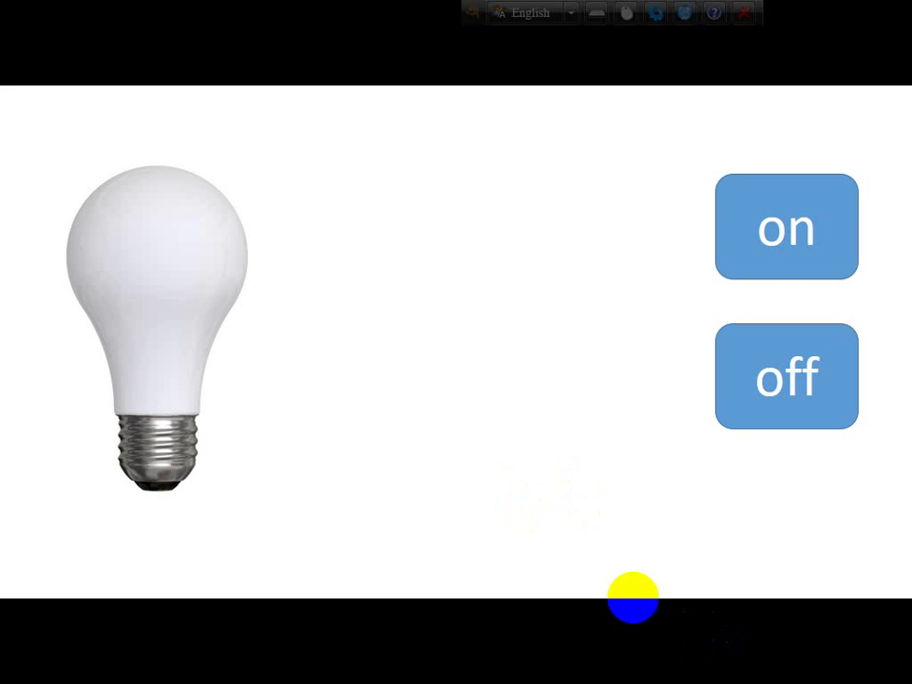
pyautogui.click(796, 249)
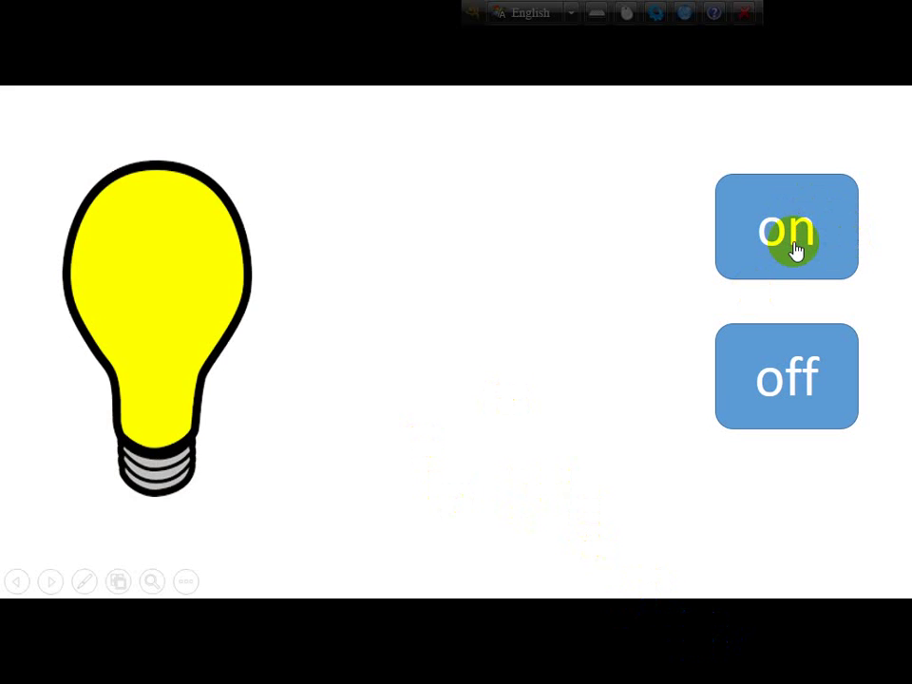
pyautogui.click(810, 387)
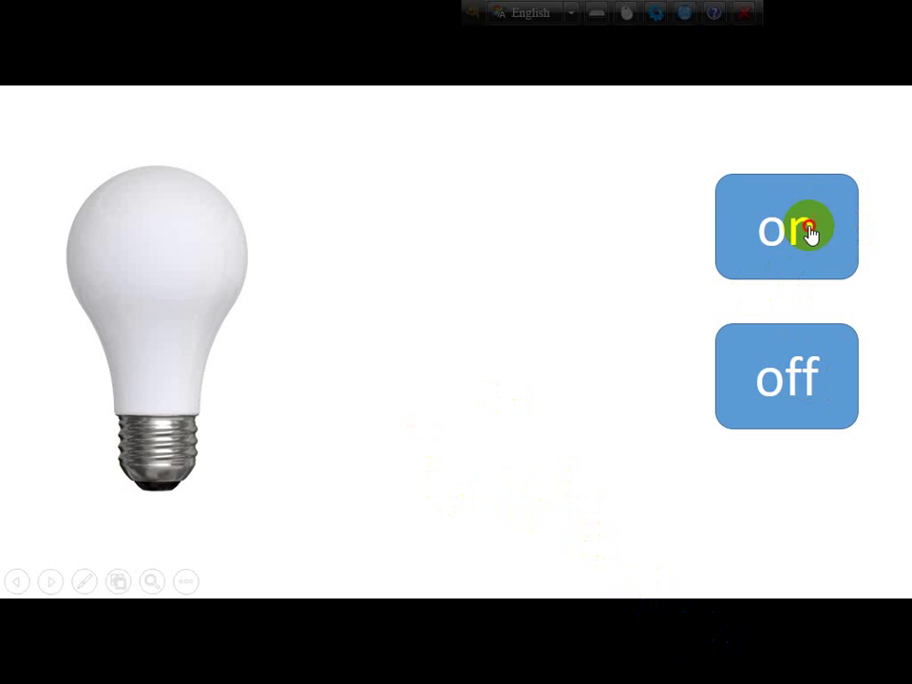
pyautogui.click(809, 232)
pyautogui.click(798, 385)
pyautogui.click(796, 233)
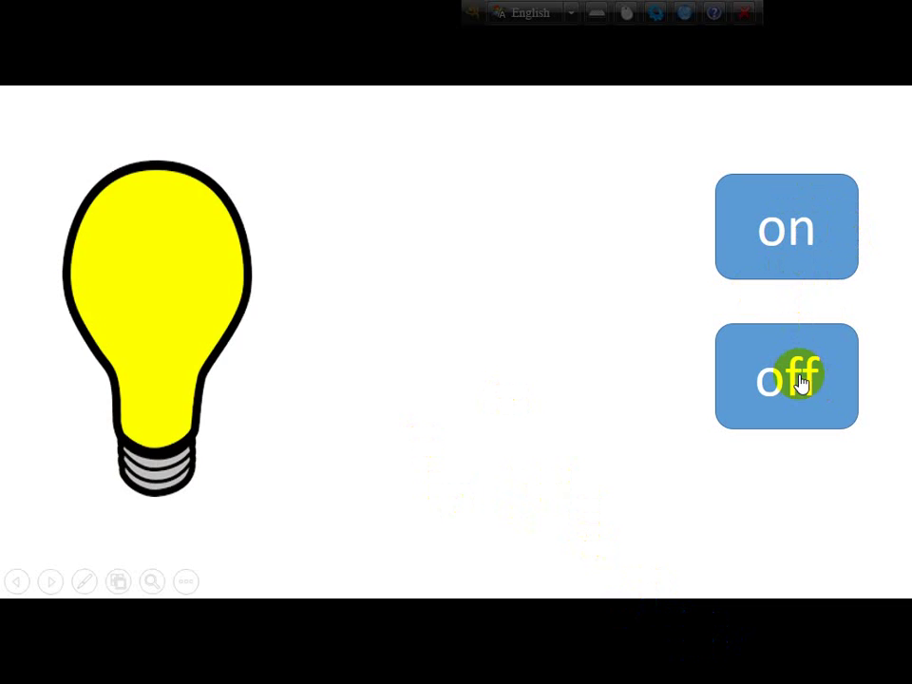
pyautogui.click(795, 381)
pyautogui.click(794, 230)
pyautogui.click(797, 385)
pyautogui.click(805, 271)
pyautogui.click(809, 361)
pyautogui.click(808, 264)
pyautogui.click(798, 333)
pyautogui.click(796, 249)
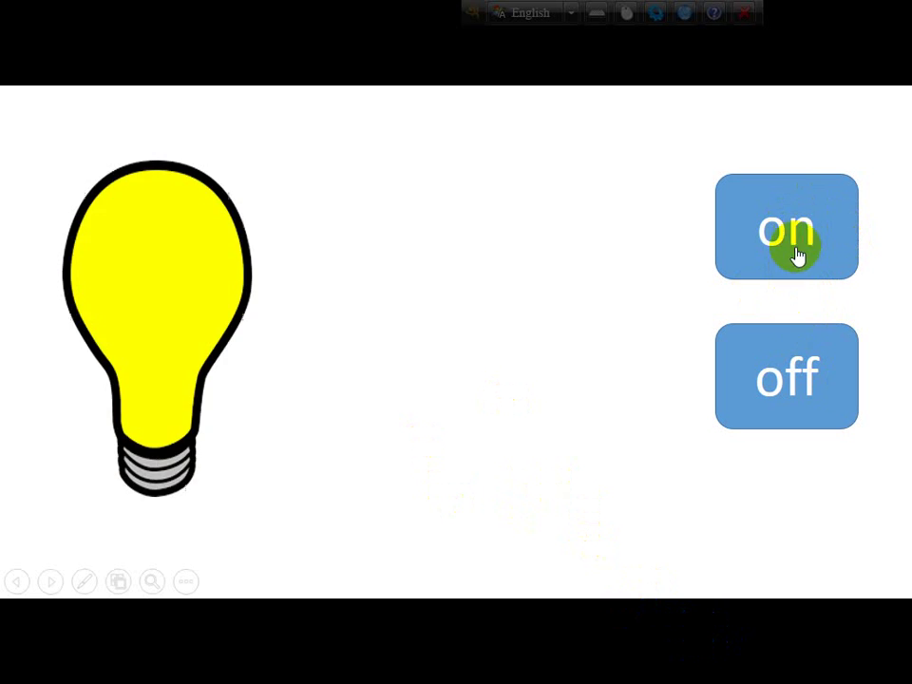
pyautogui.click(790, 379)
pyautogui.click(795, 259)
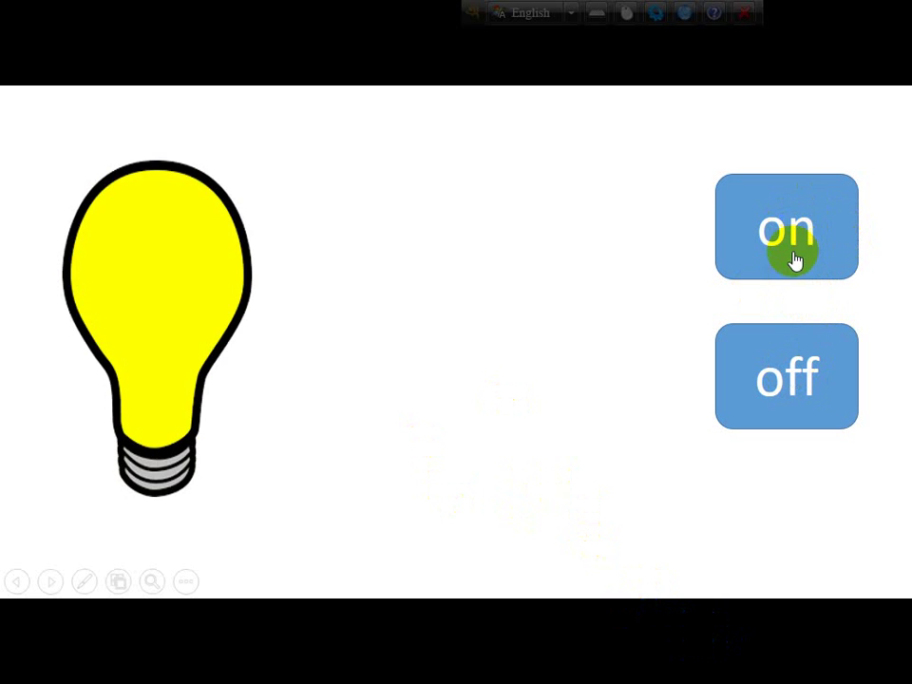
pyautogui.click(778, 408)
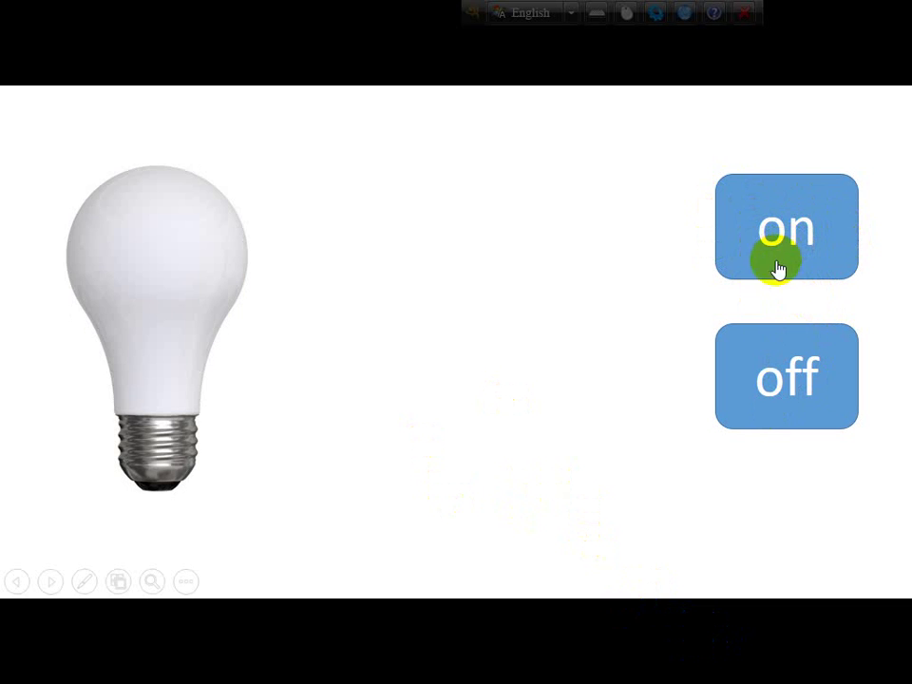
pyautogui.click(816, 221)
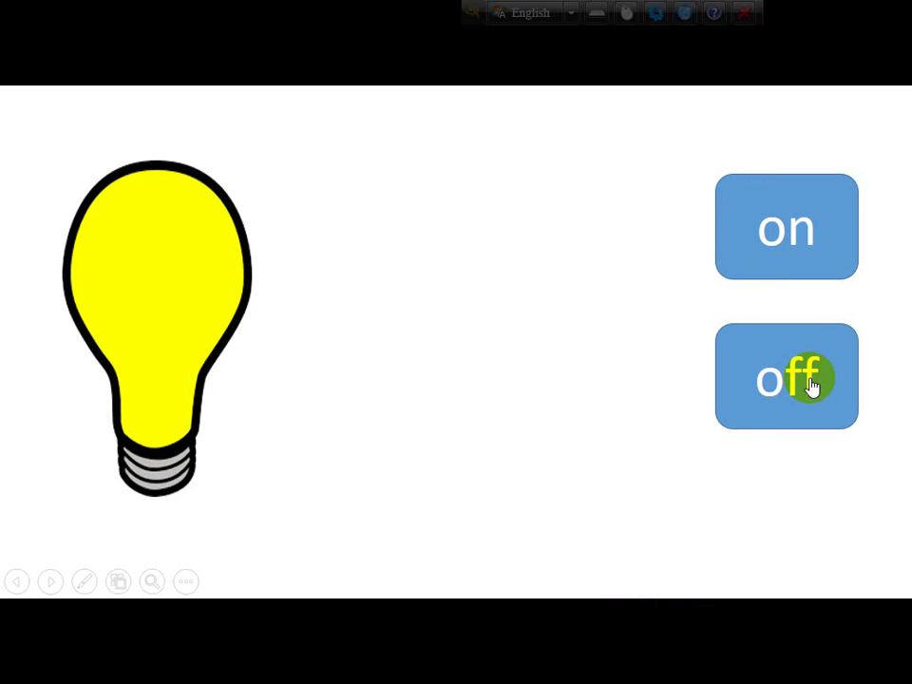
pyautogui.click(808, 381)
pyautogui.click(814, 228)
pyautogui.click(810, 385)
pyautogui.click(801, 225)
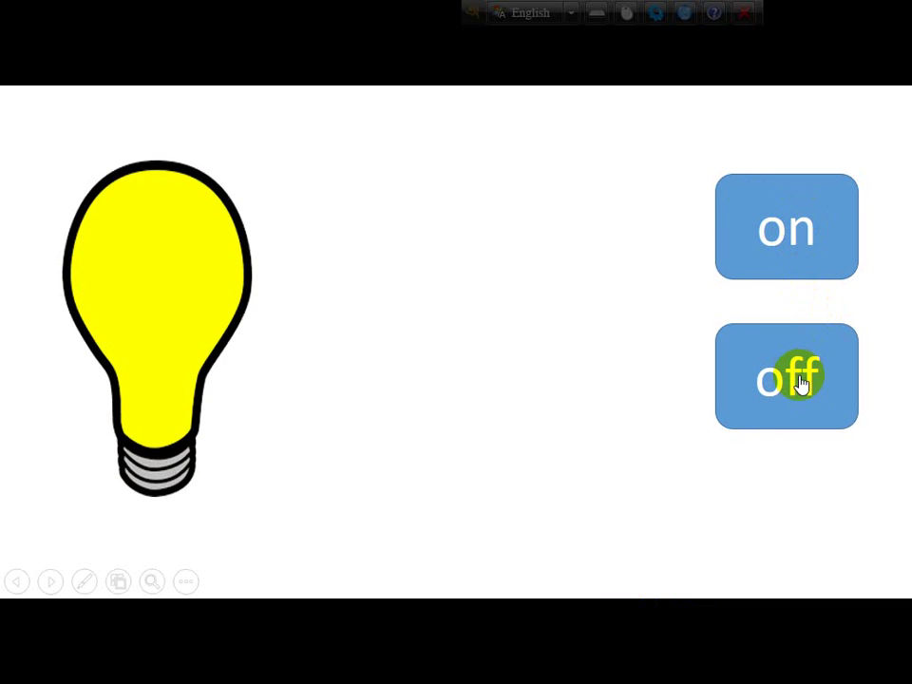
pyautogui.click(798, 383)
pyautogui.click(810, 236)
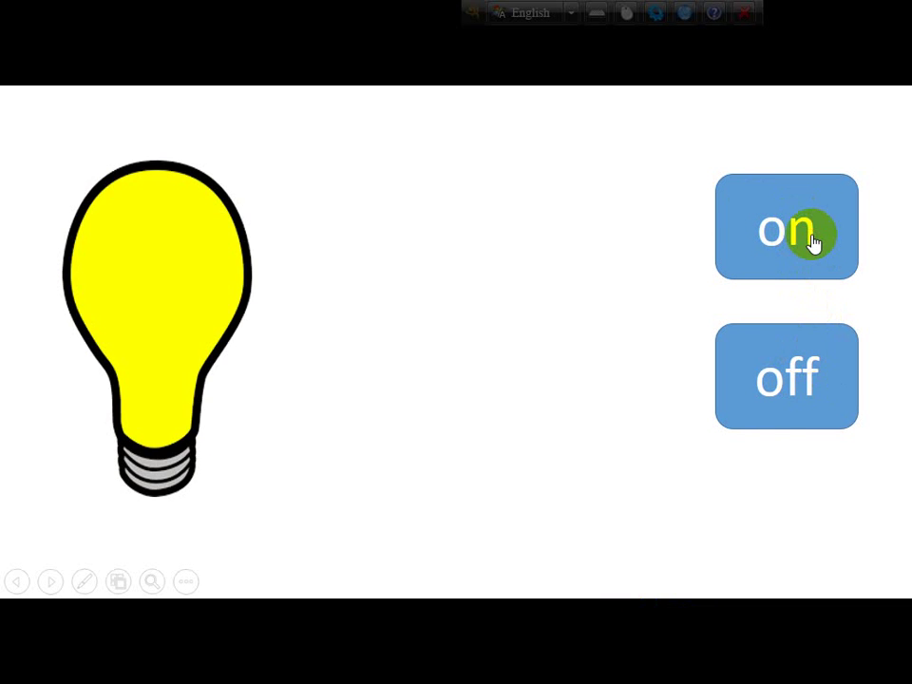
pyautogui.press('Escape')
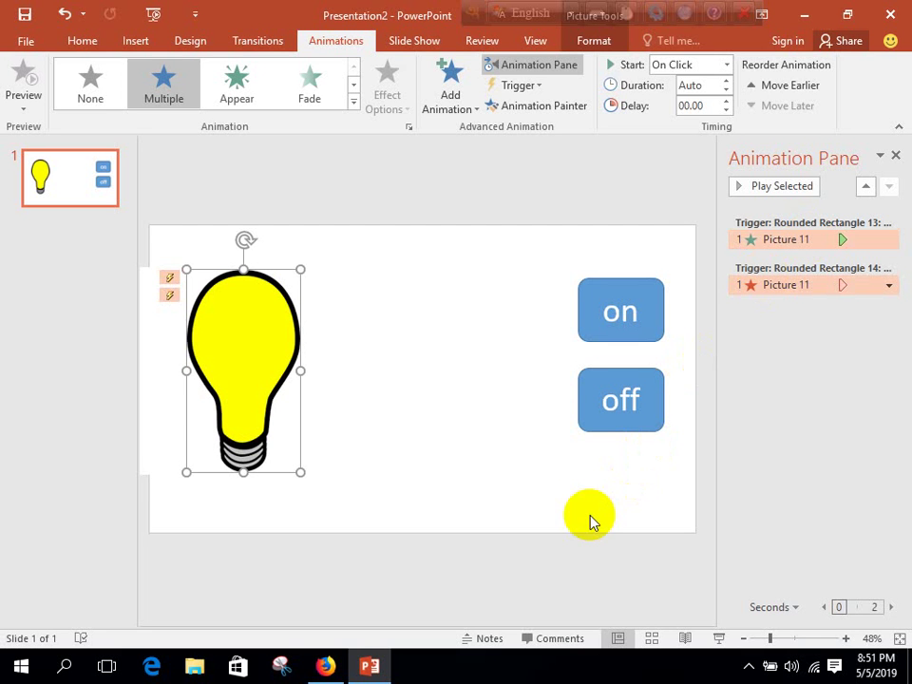
pyautogui.click(749, 666)
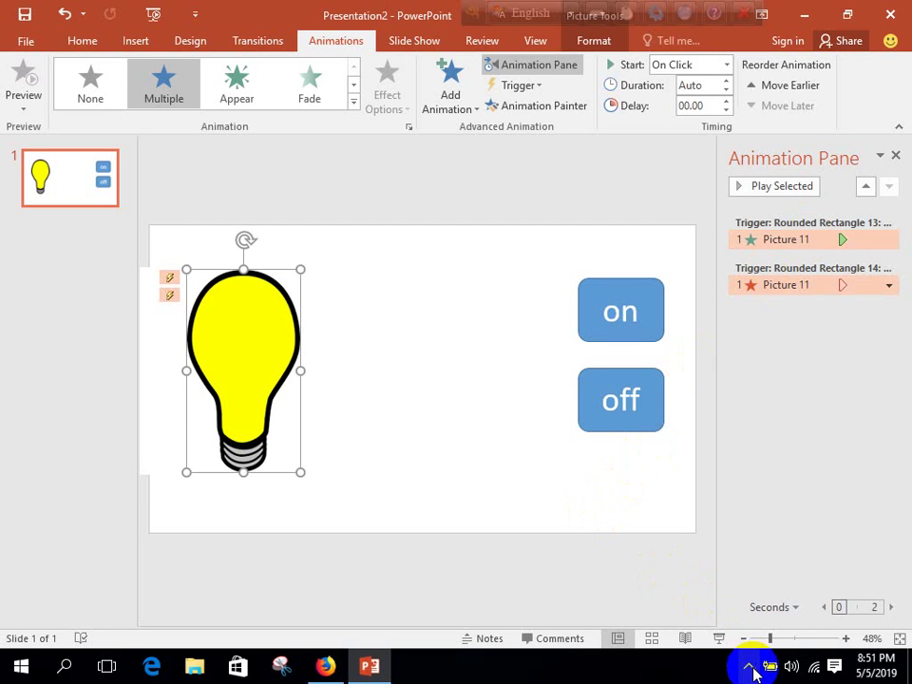